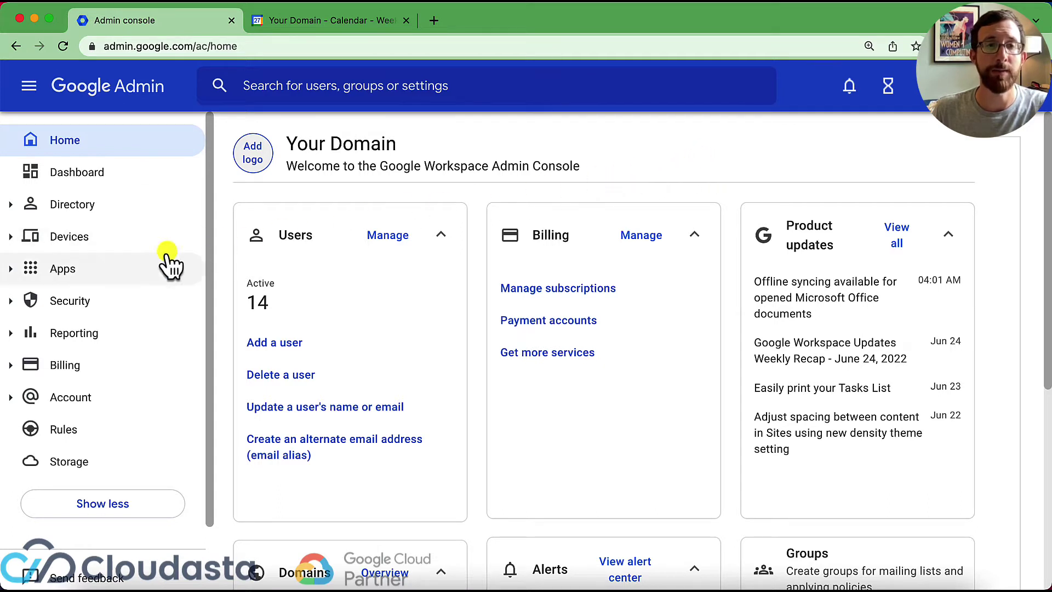
Open Calendar under Apps > Google Workspace and scroll through its sharing, general and advanced settings
click(65, 267)
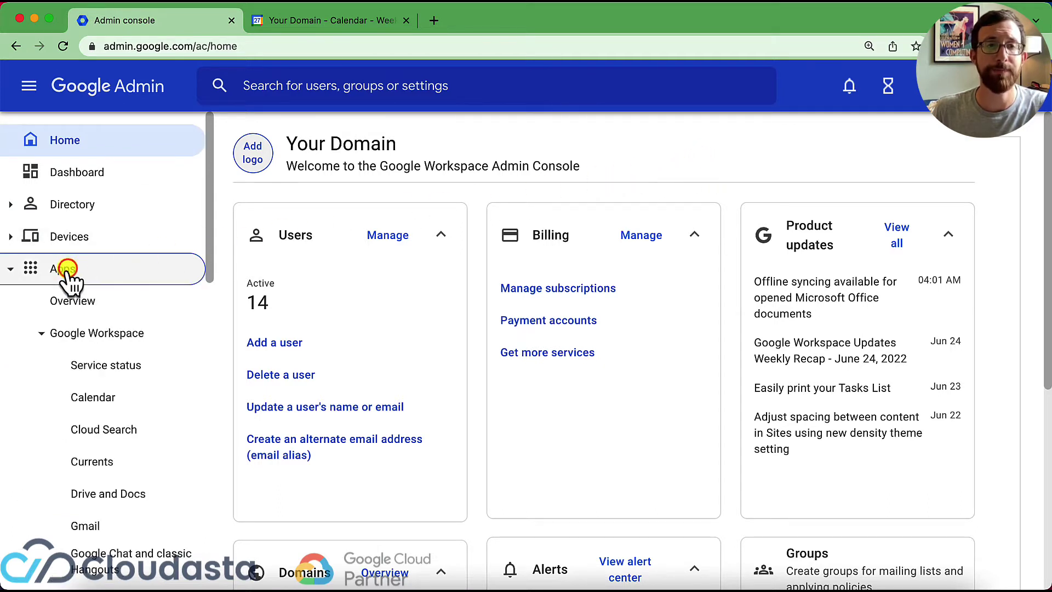
click(73, 335)
click(113, 335)
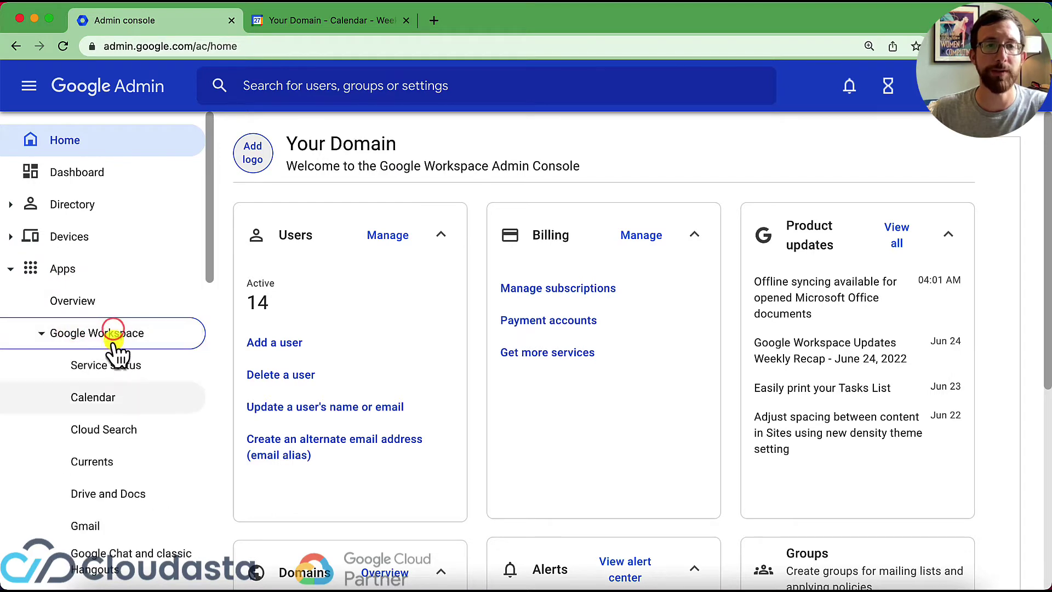
click(116, 398)
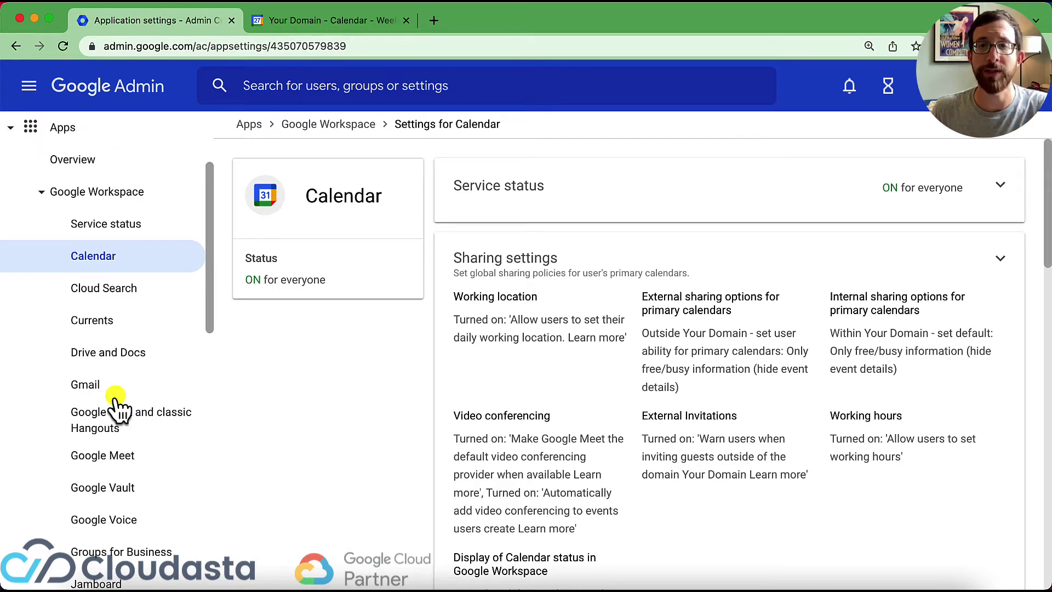
scroll(116, 403, down, 10)
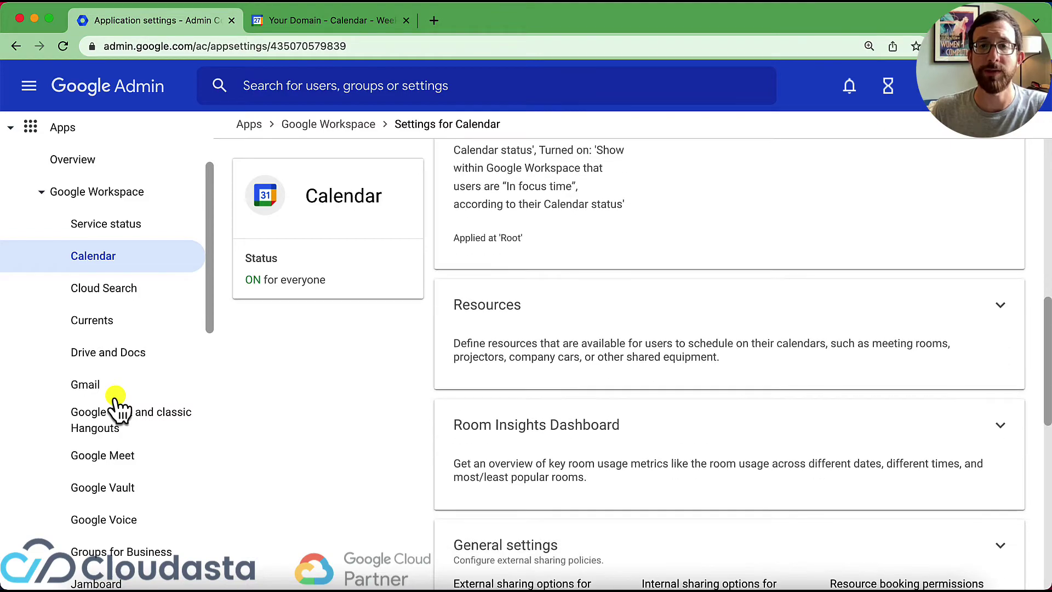
scroll(117, 402, down, 5)
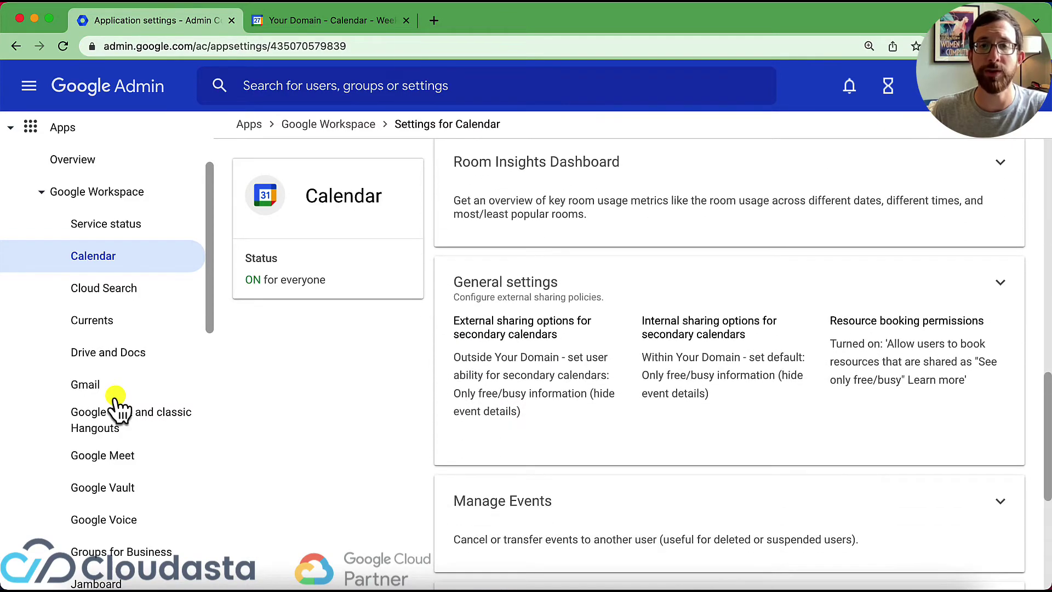
scroll(116, 403, down, 6)
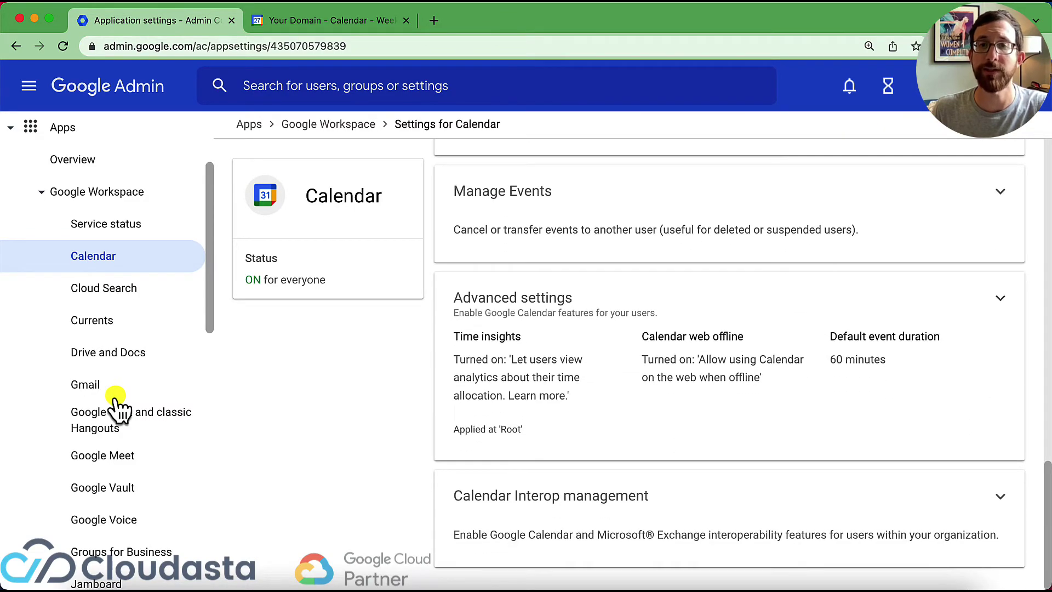
scroll(116, 402, up, 10)
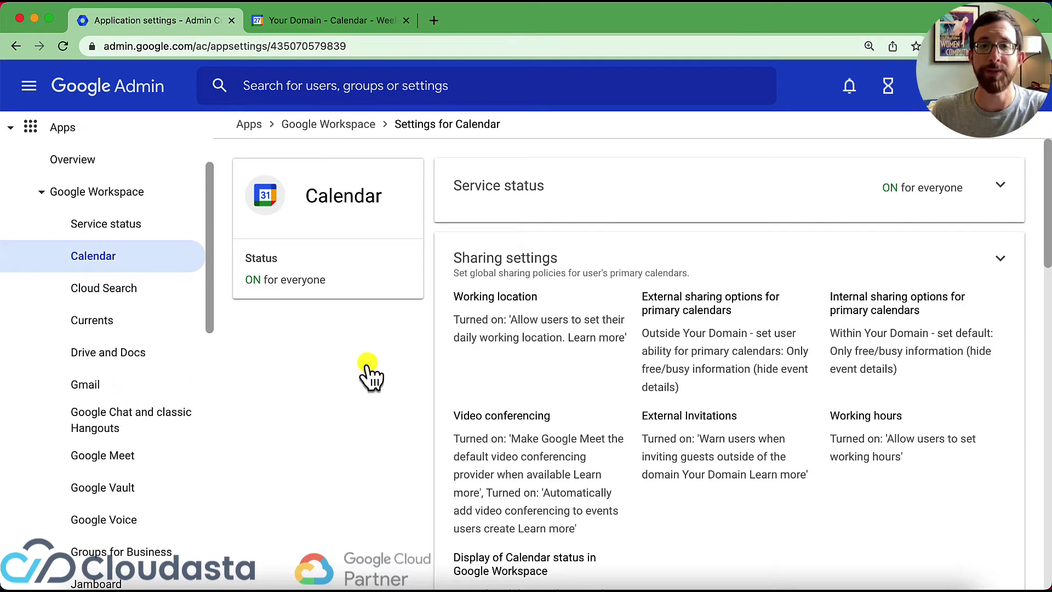
Open the detailed Sharing settings and view the Working location option, keeping it ON
click(649, 327)
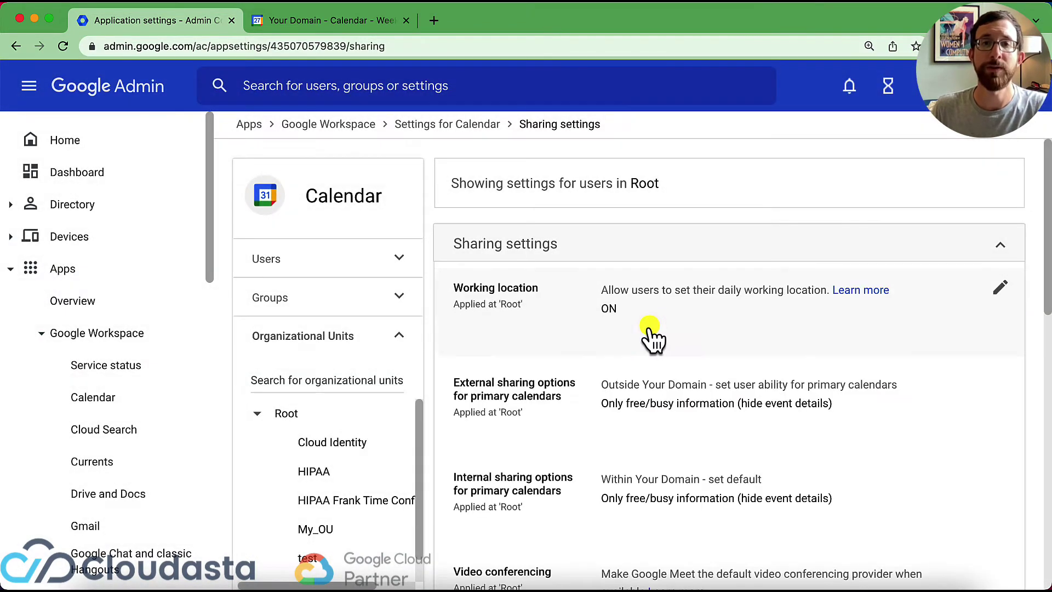
click(22, 84)
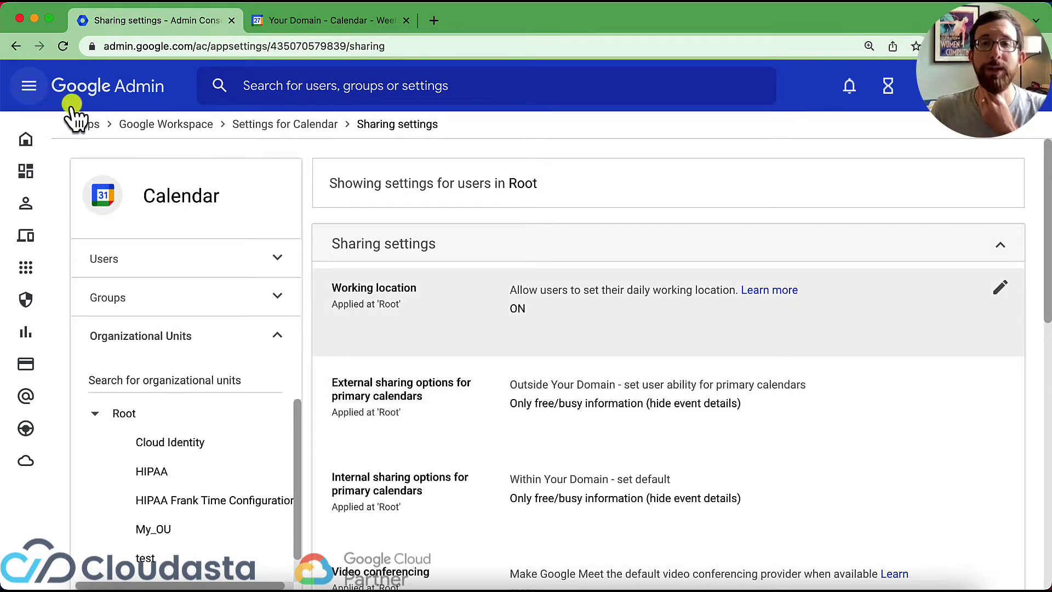
click(581, 313)
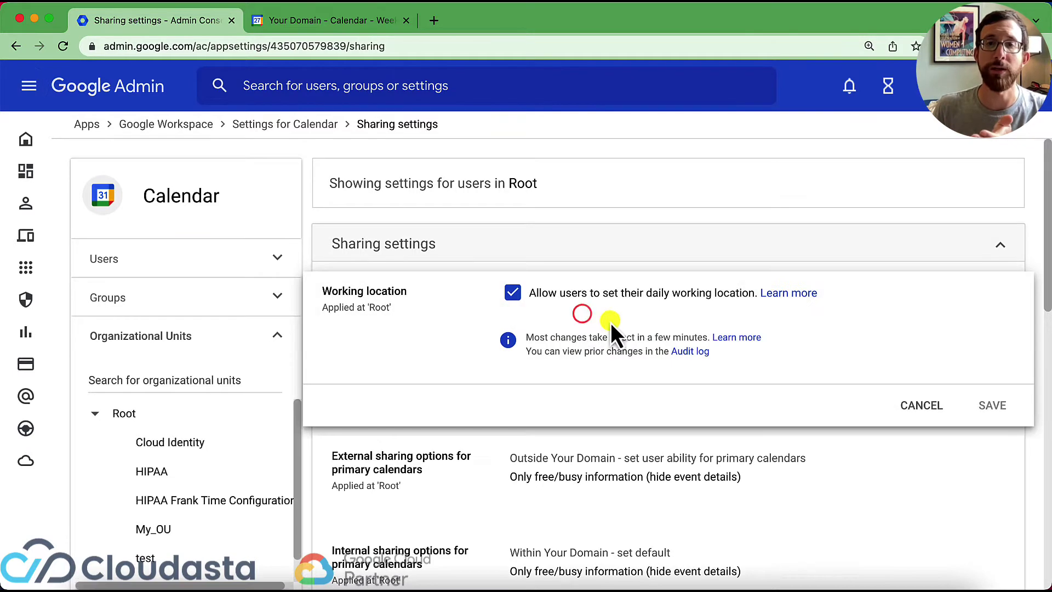
click(920, 406)
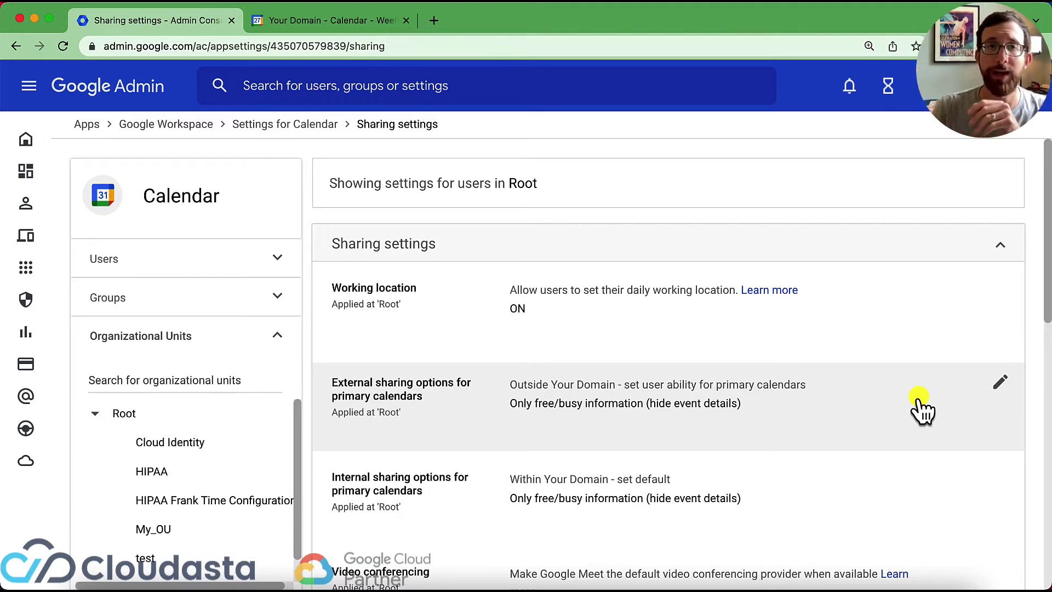
View the Jun–Jul 2022 week in Google Calendar, then go back to the sharing settings
click(354, 22)
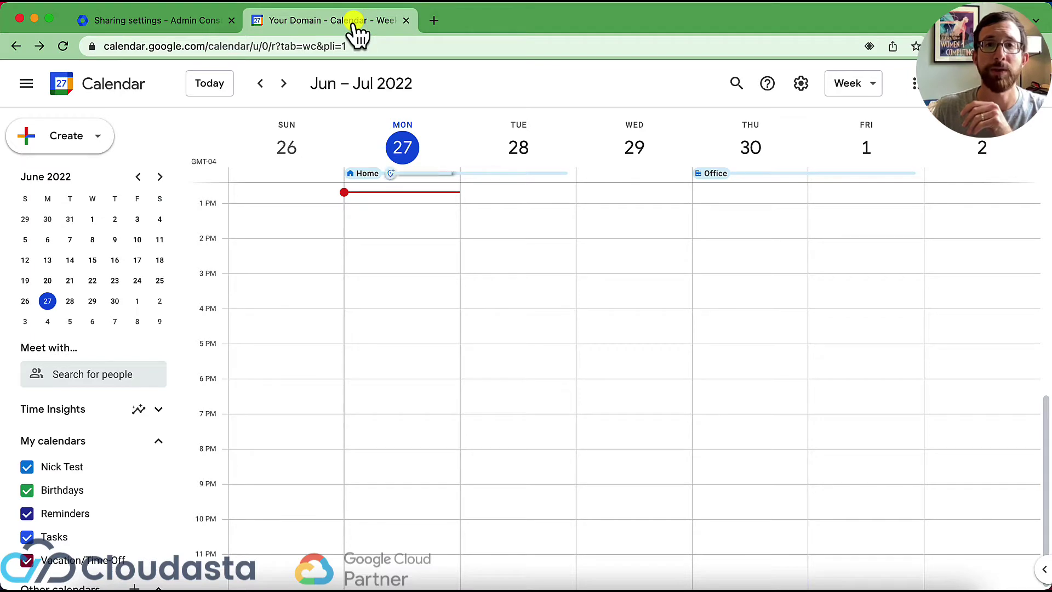
click(164, 21)
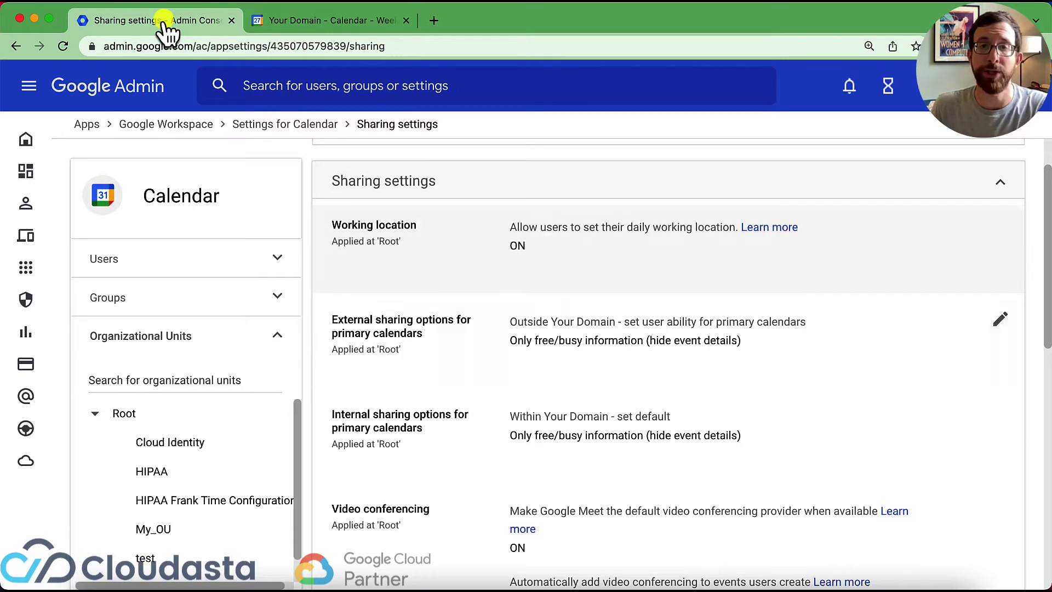
Preview each external sharing level for primary calendars, then cancel, leaving free/busy only
scroll(206, 70, down, 3)
click(424, 273)
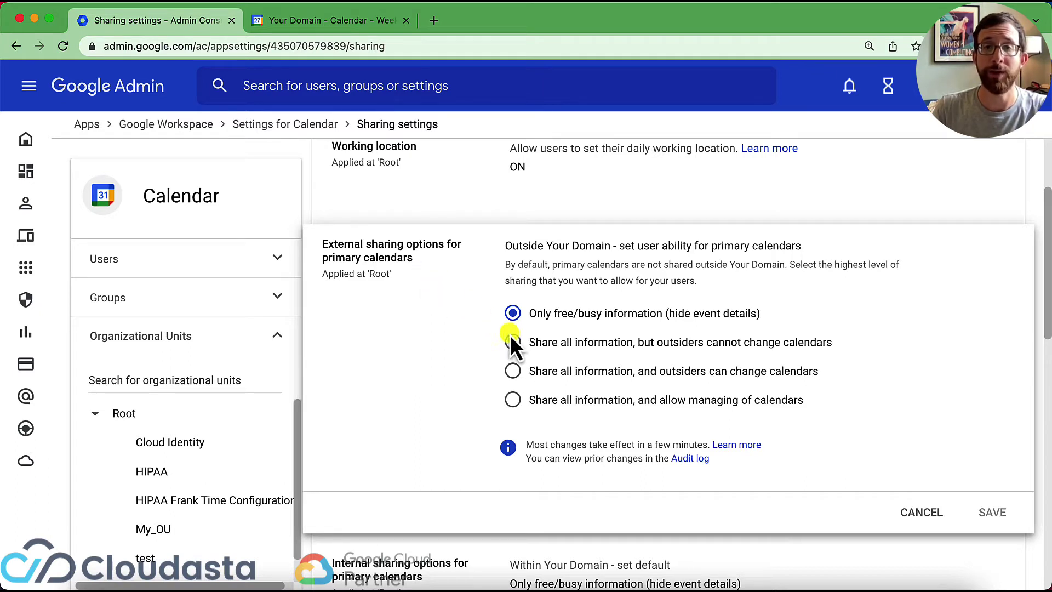
click(524, 346)
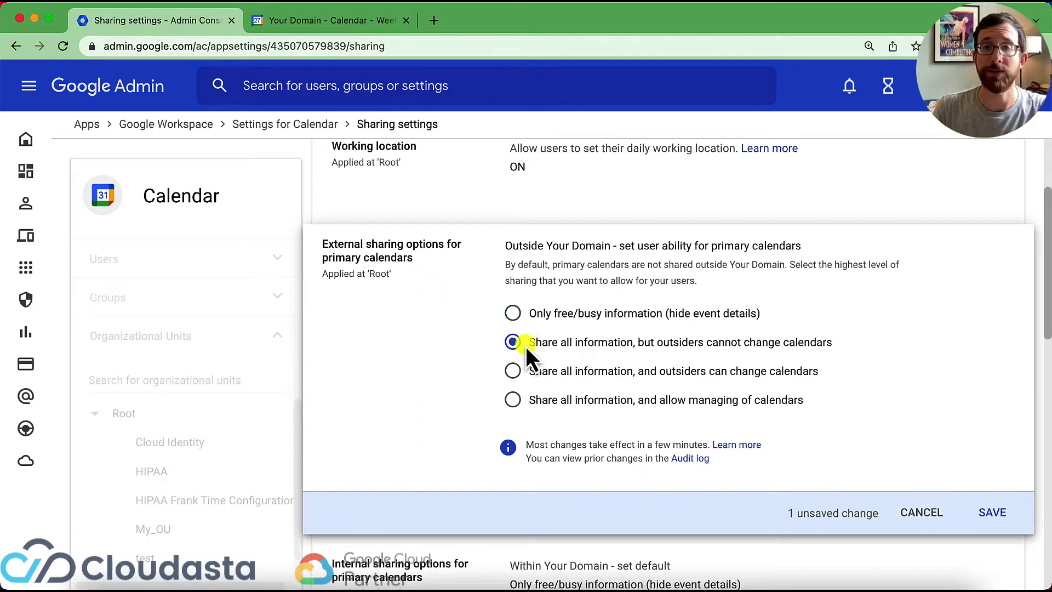
click(553, 377)
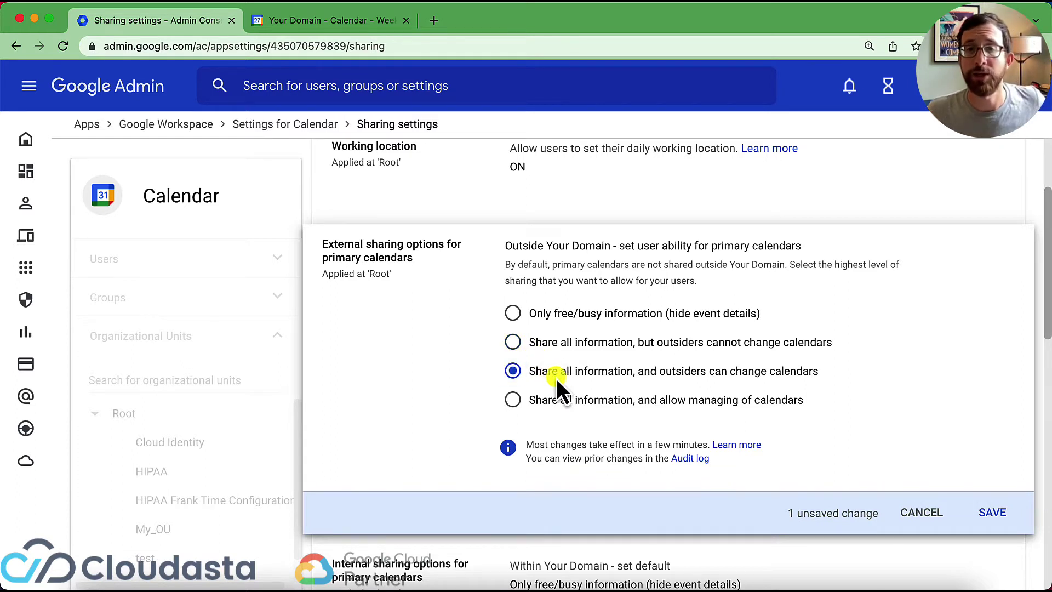
click(656, 407)
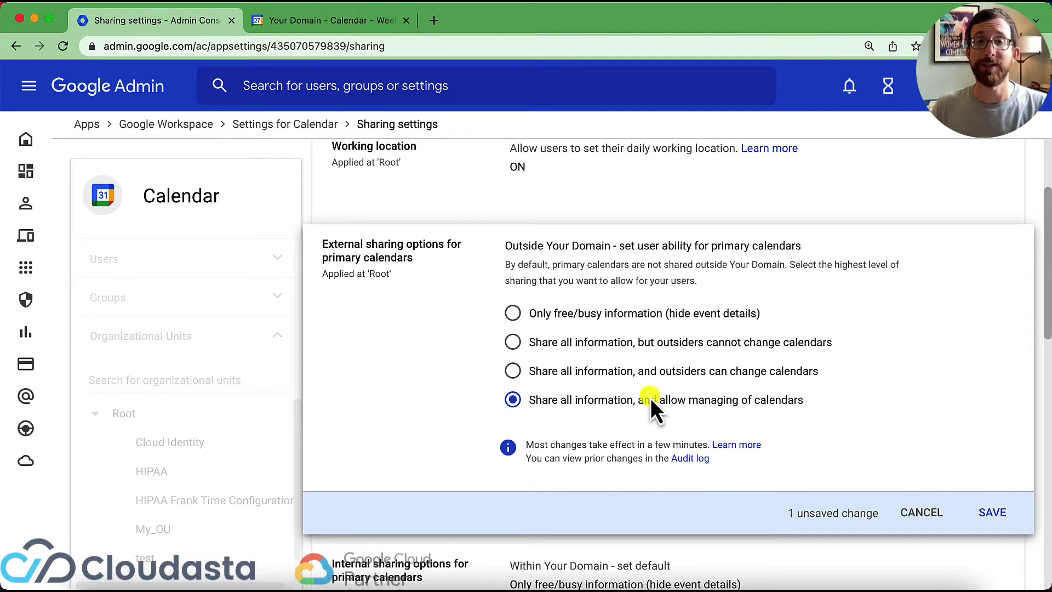
click(595, 314)
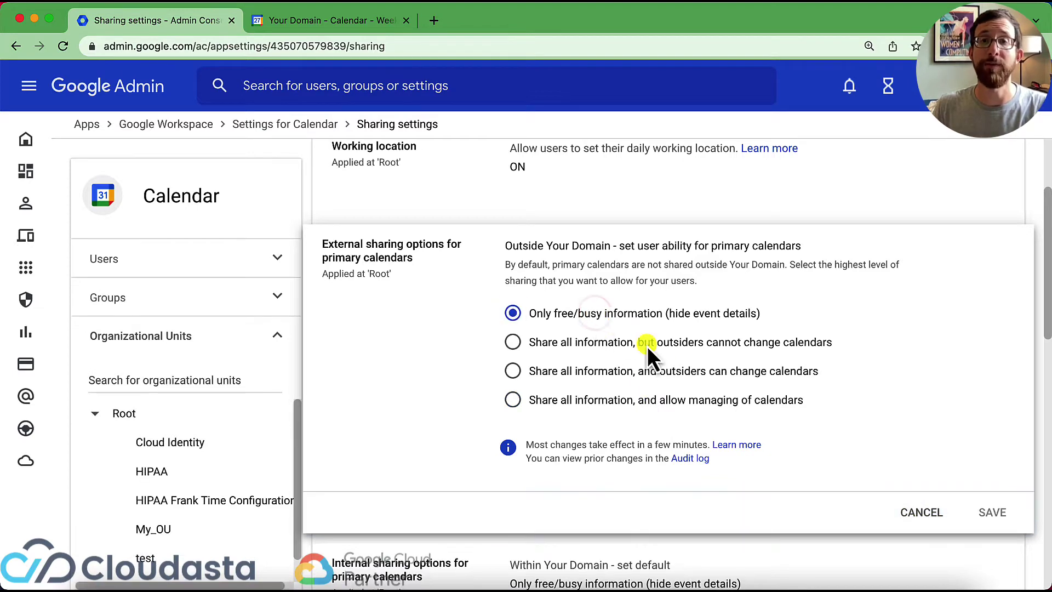
click(915, 511)
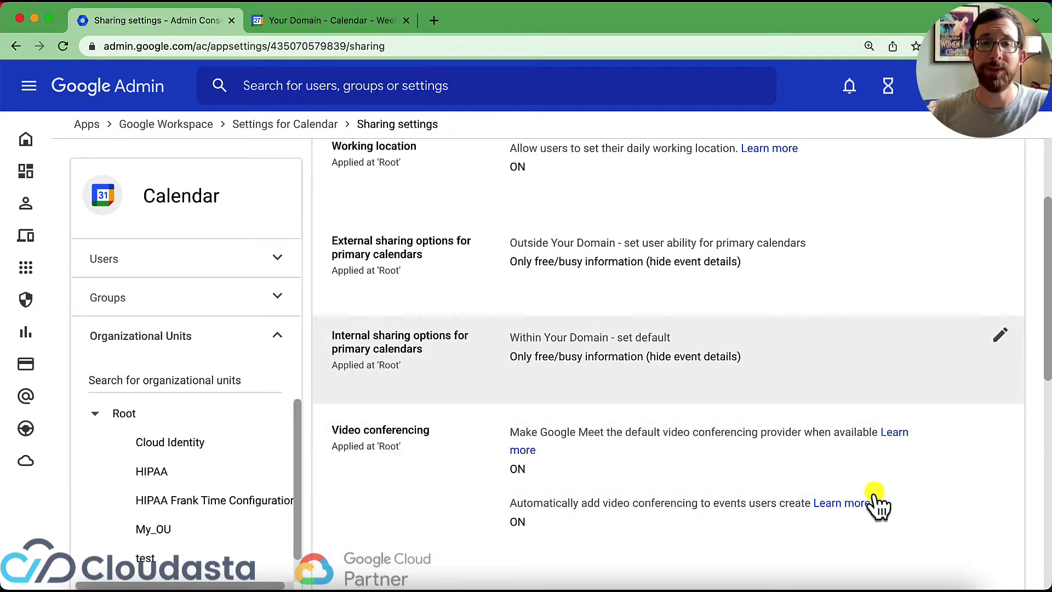
Select 'Share all information' for internal sharing, then discard it, keeping free/busy only
click(489, 360)
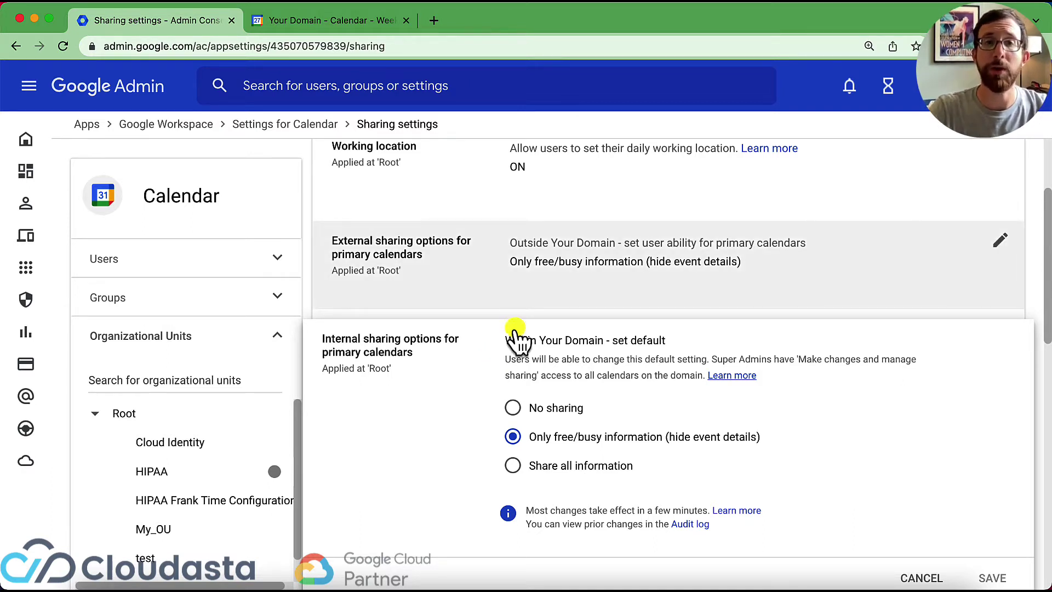
click(564, 271)
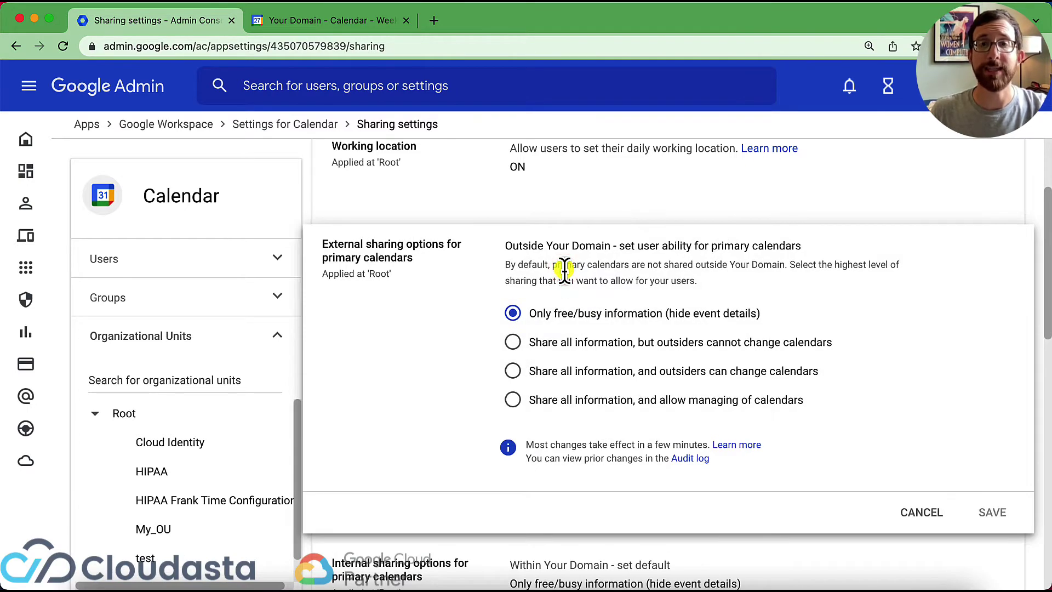
scroll(528, 505, down, 2)
click(527, 516)
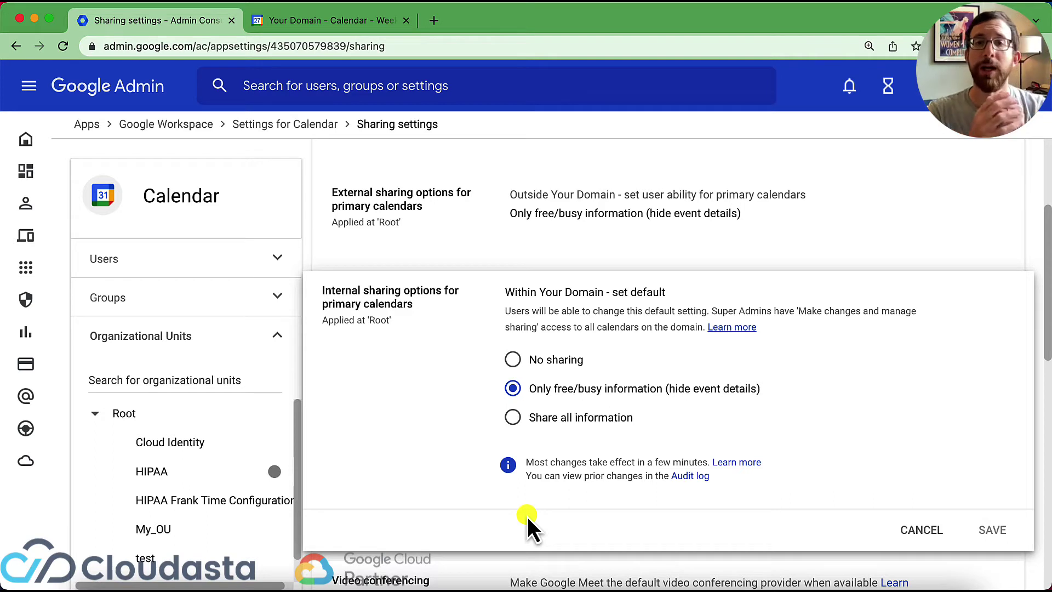
click(578, 423)
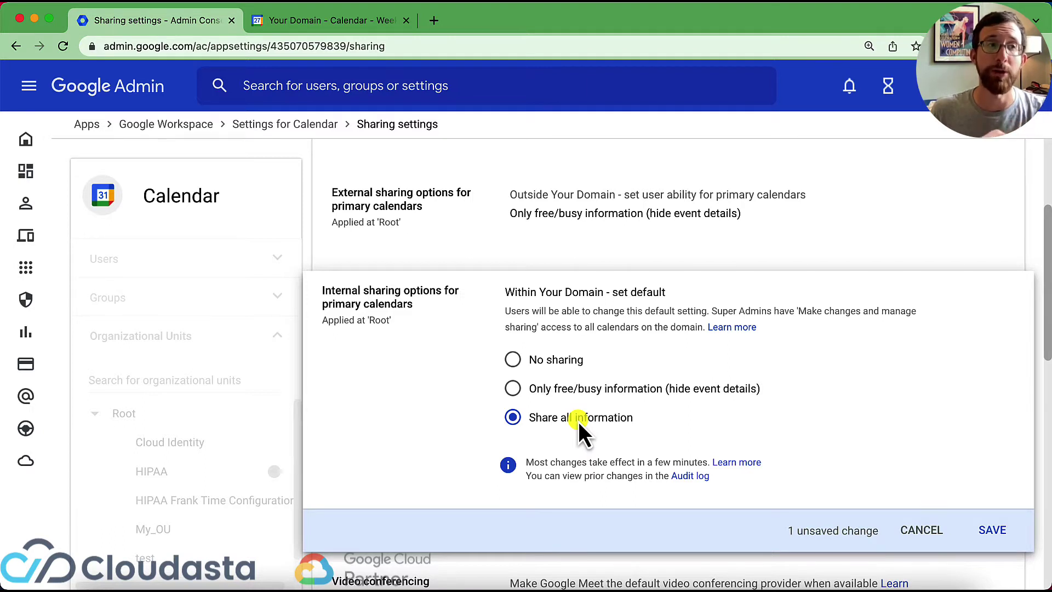
click(905, 530)
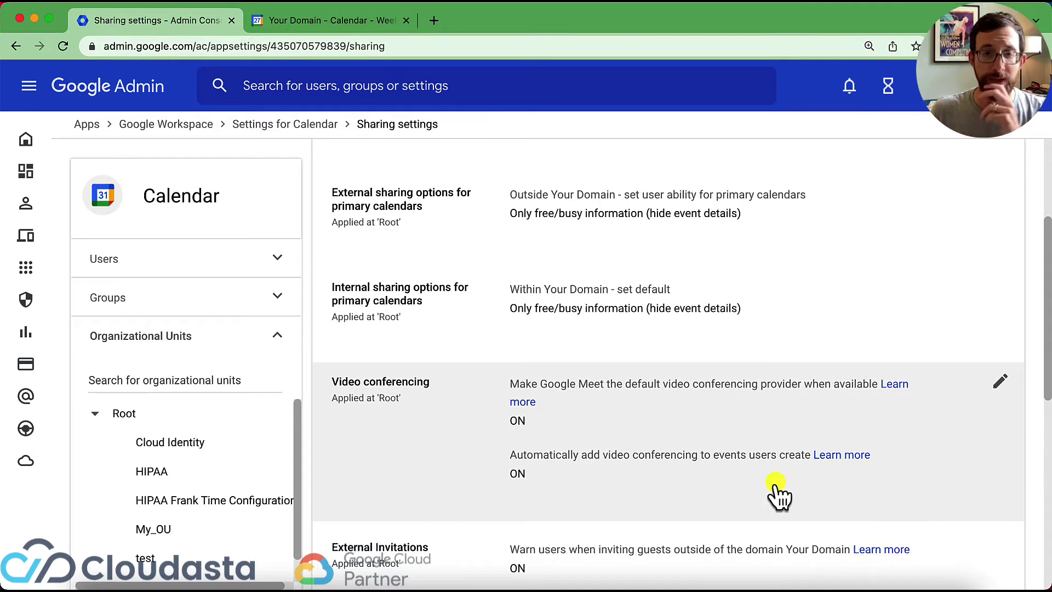
click(626, 428)
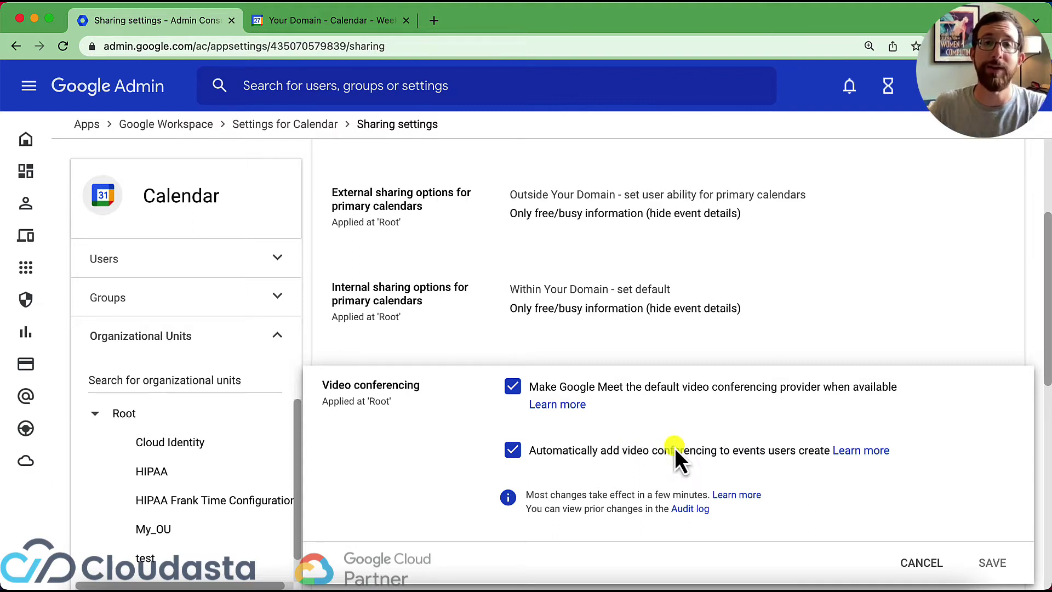
Close the video conferencing editor and review the external invitations warning without changes
click(940, 559)
scroll(809, 469, down, 4)
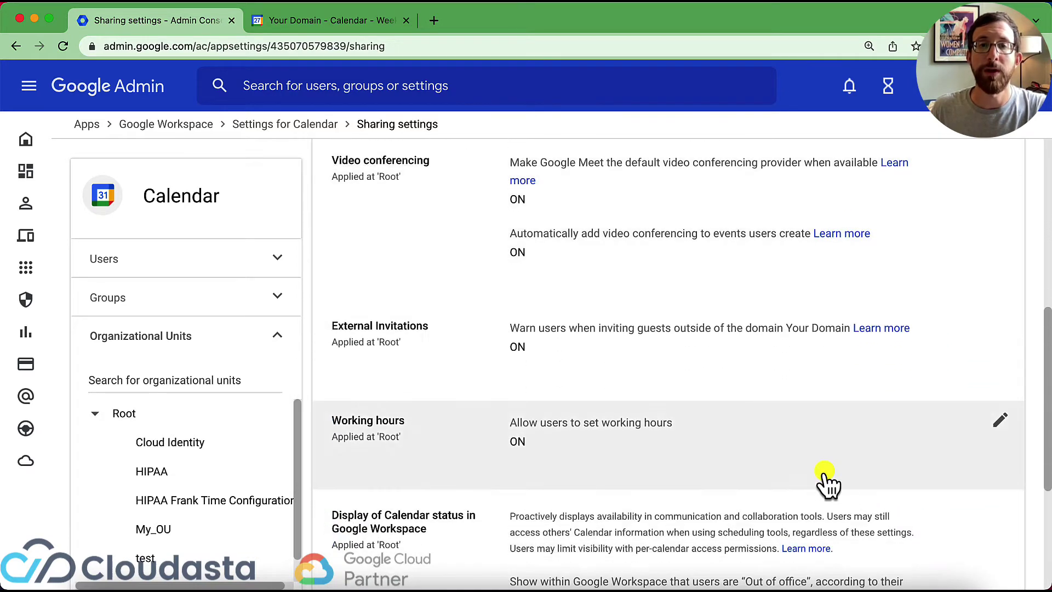
click(661, 356)
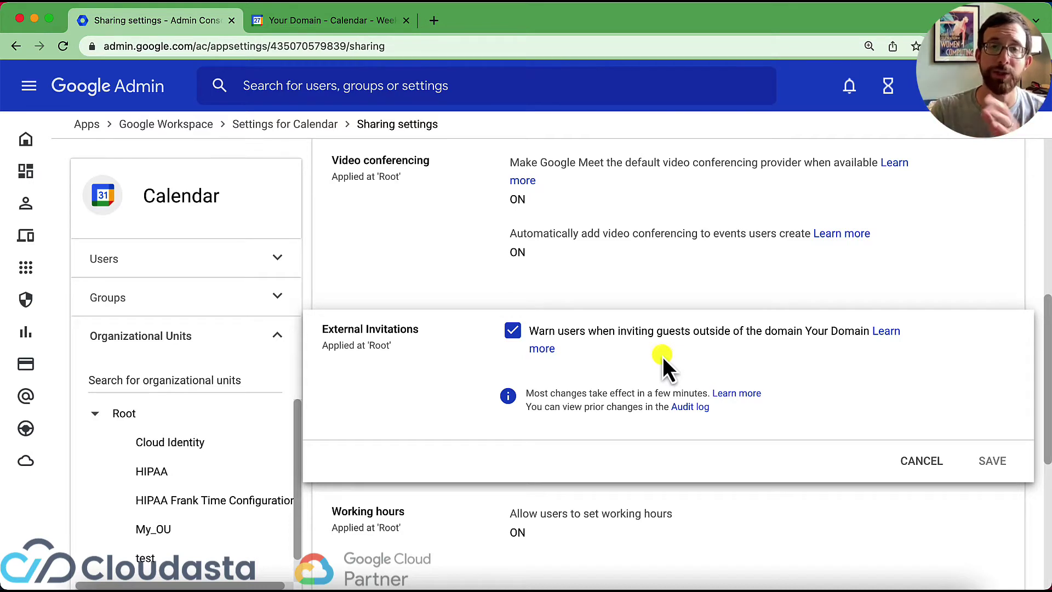
click(926, 463)
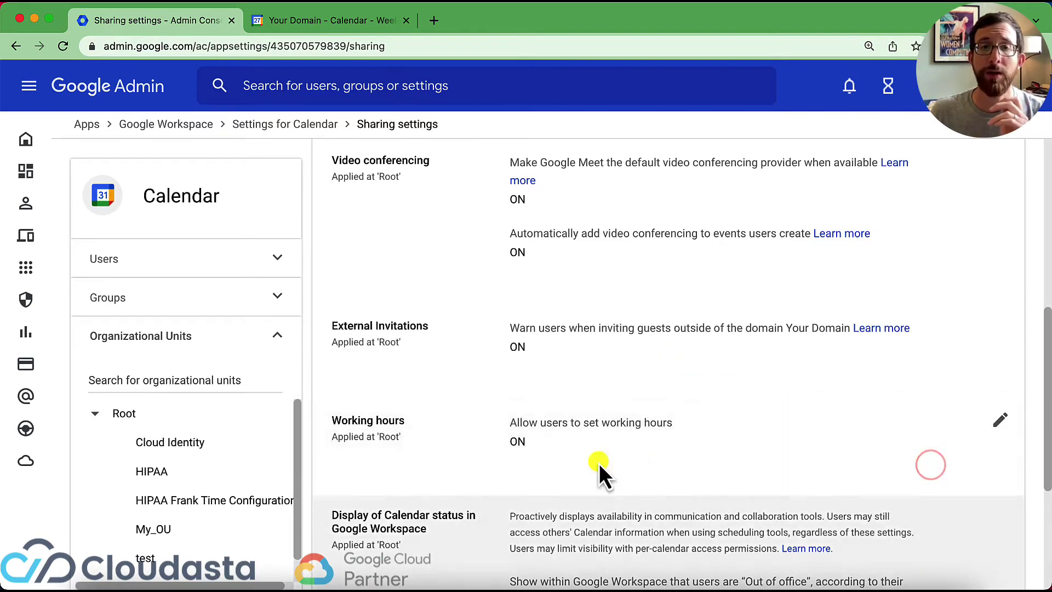
Review the Working hours option and cancel, keeping users allowed to set working hours
click(601, 470)
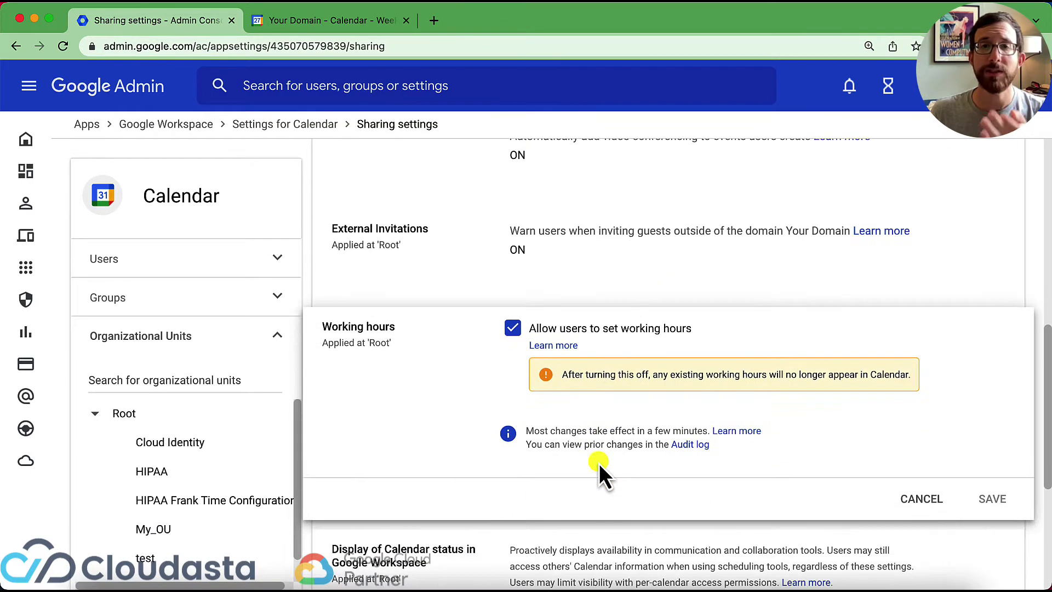
scroll(599, 465, up, 10)
scroll(599, 465, down, 9)
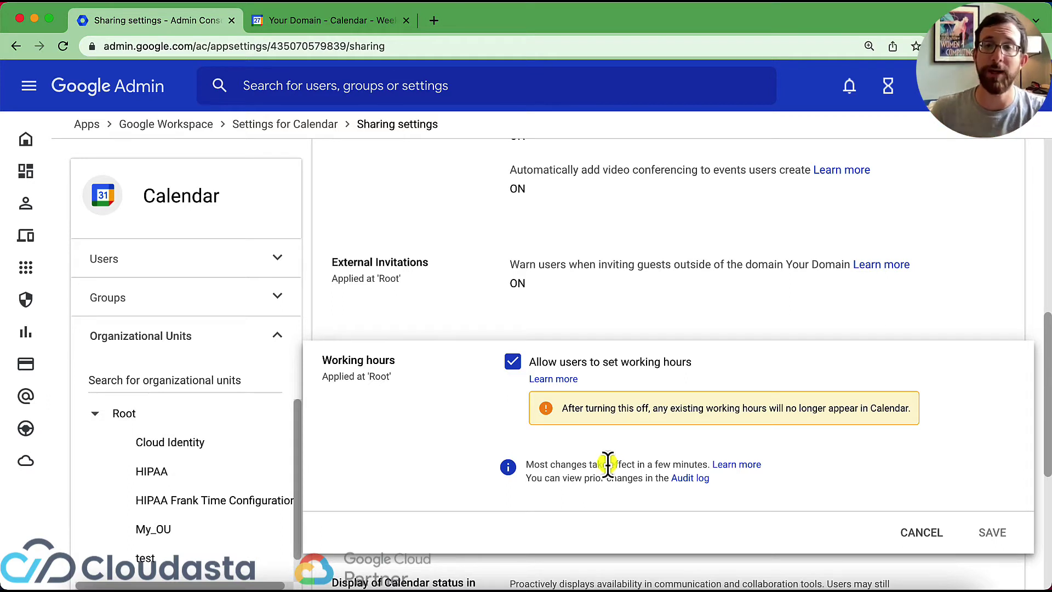
click(916, 534)
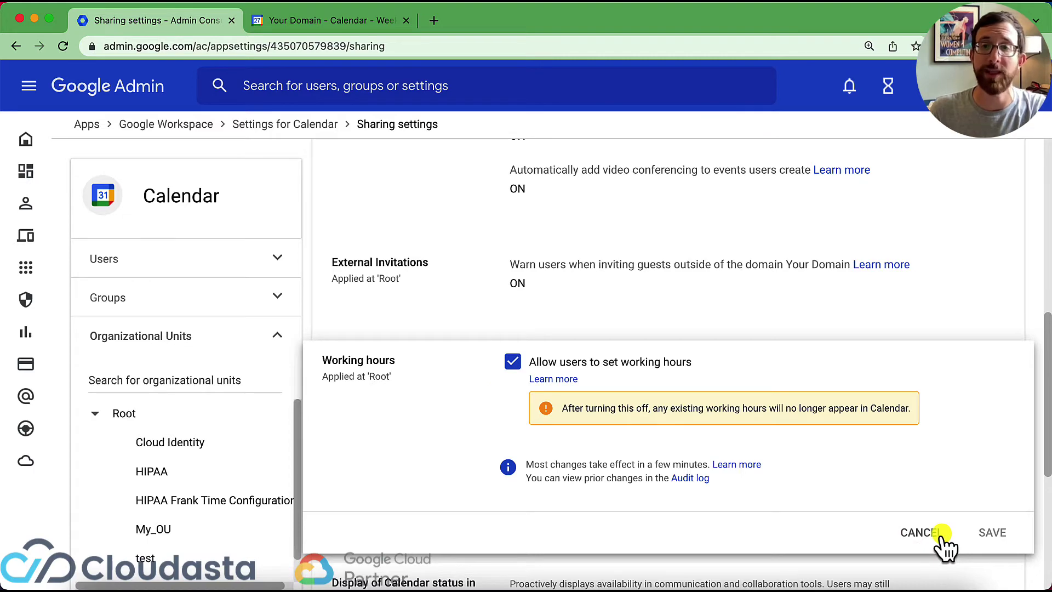
click(914, 532)
scroll(912, 531, down, 3)
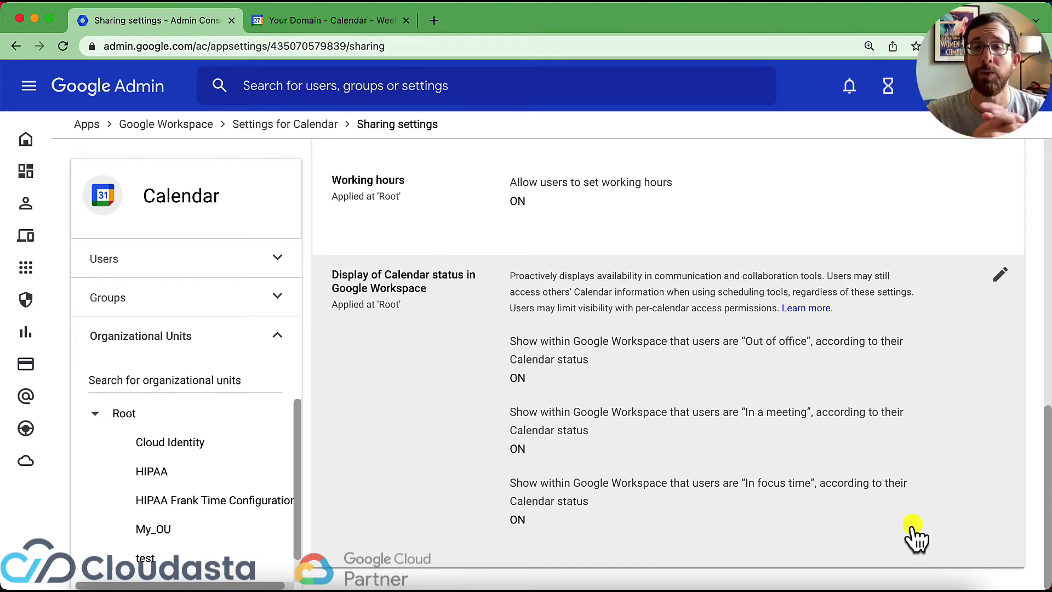
click(568, 393)
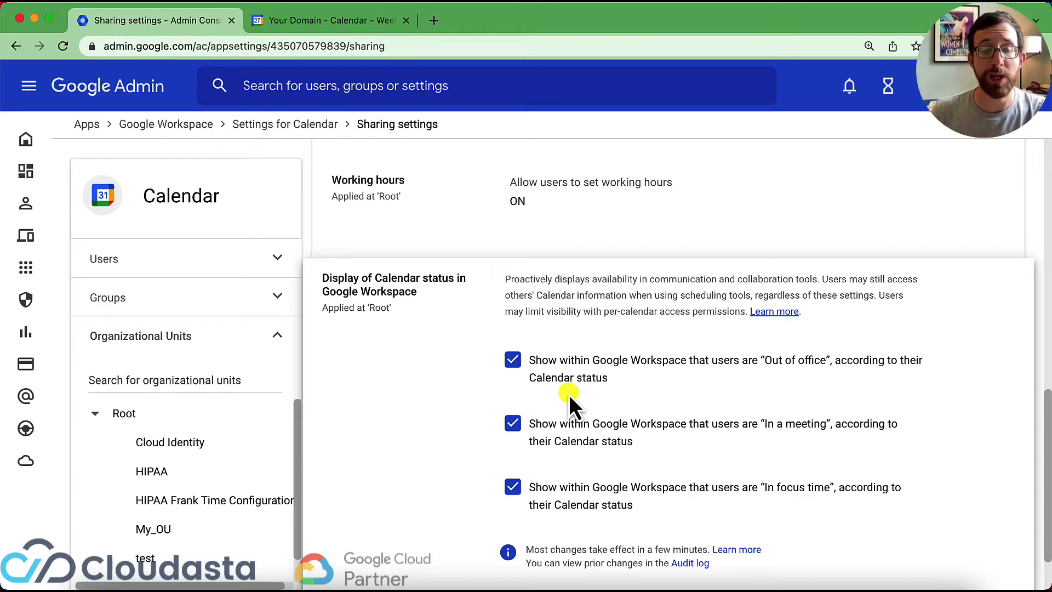
scroll(787, 500, down, 3)
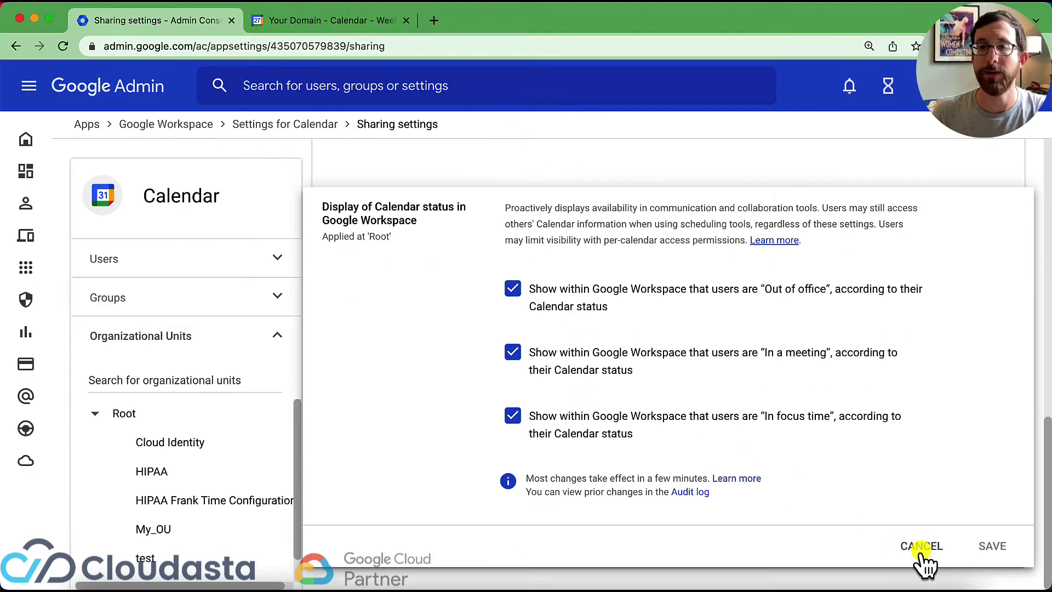
click(921, 548)
Return to the Calendar settings overview and open General settings
scroll(597, 347, up, 10)
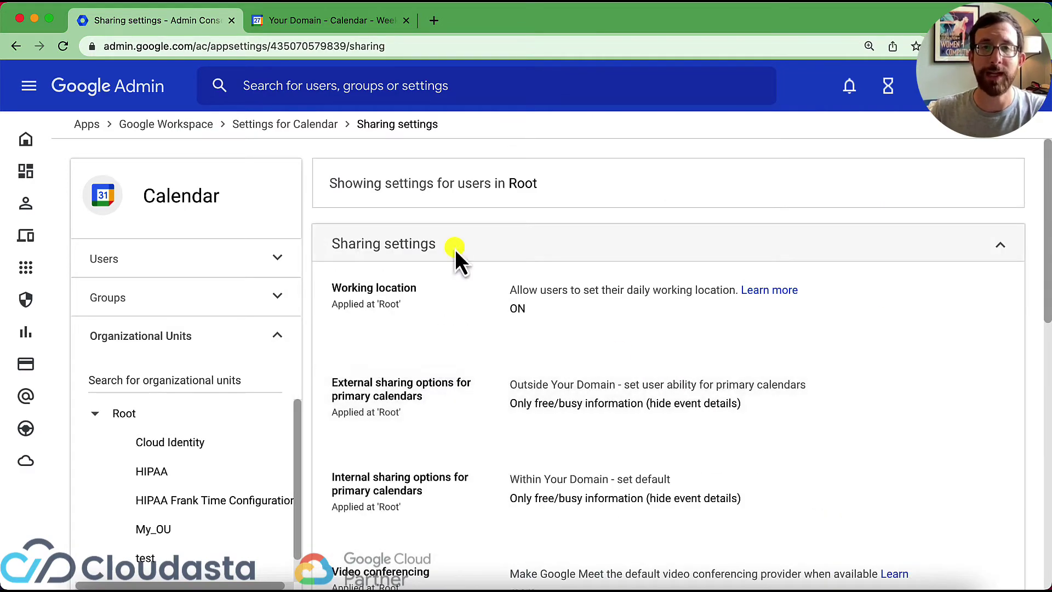
click(454, 249)
scroll(455, 252, down, 6)
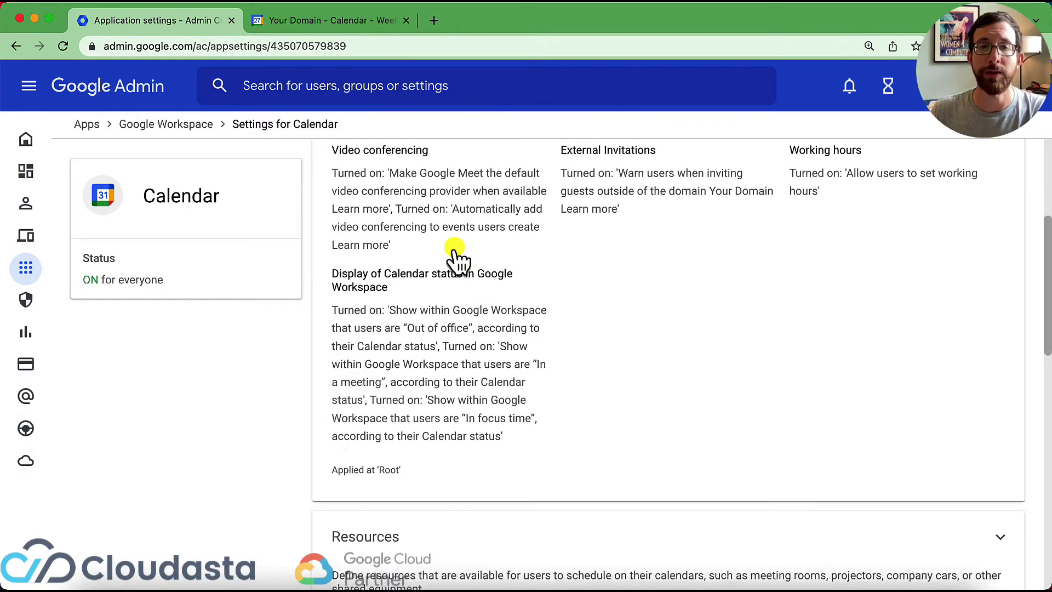
scroll(455, 253, down, 3)
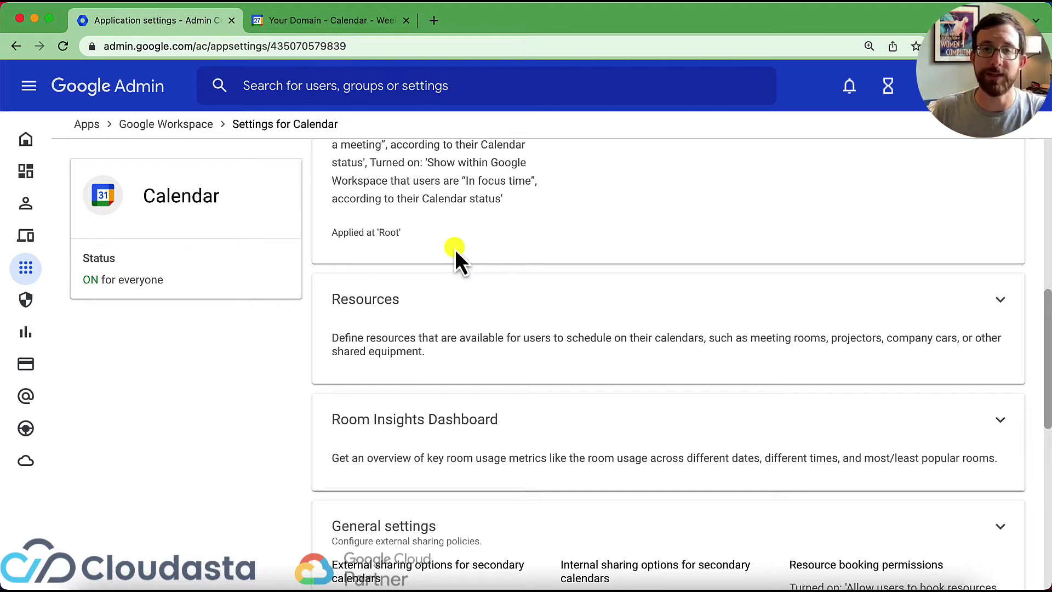
scroll(454, 254, down, 4)
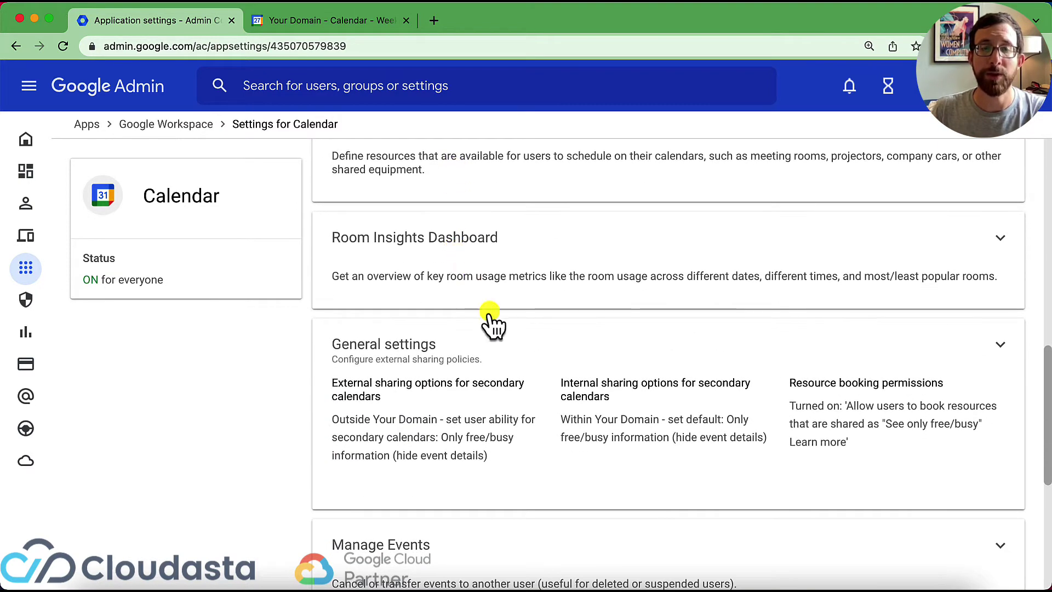
click(570, 463)
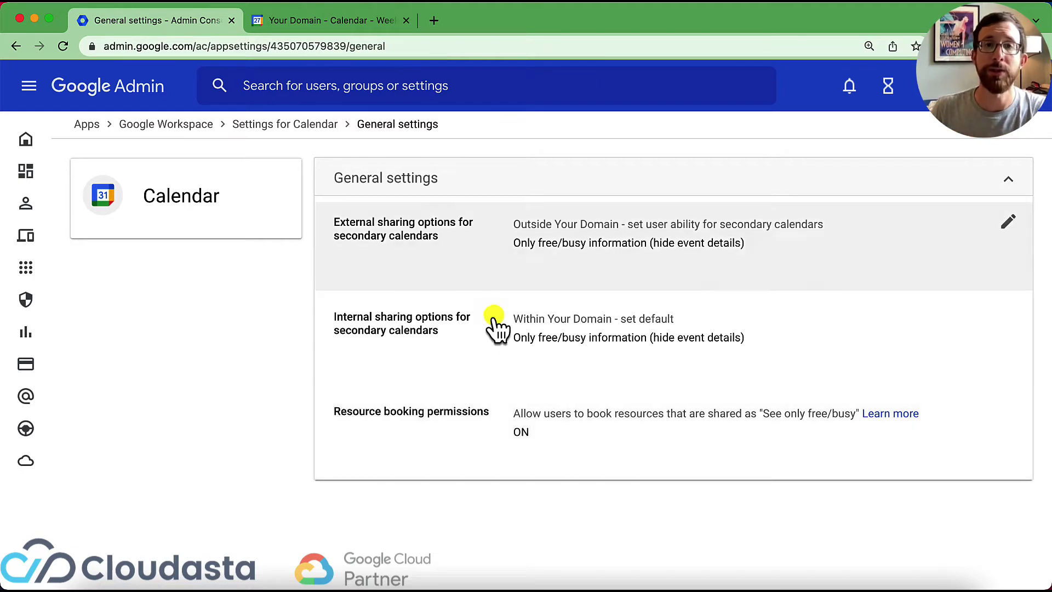
Review external sharing options for secondary calendars and cancel, leaving free/busy only
click(468, 268)
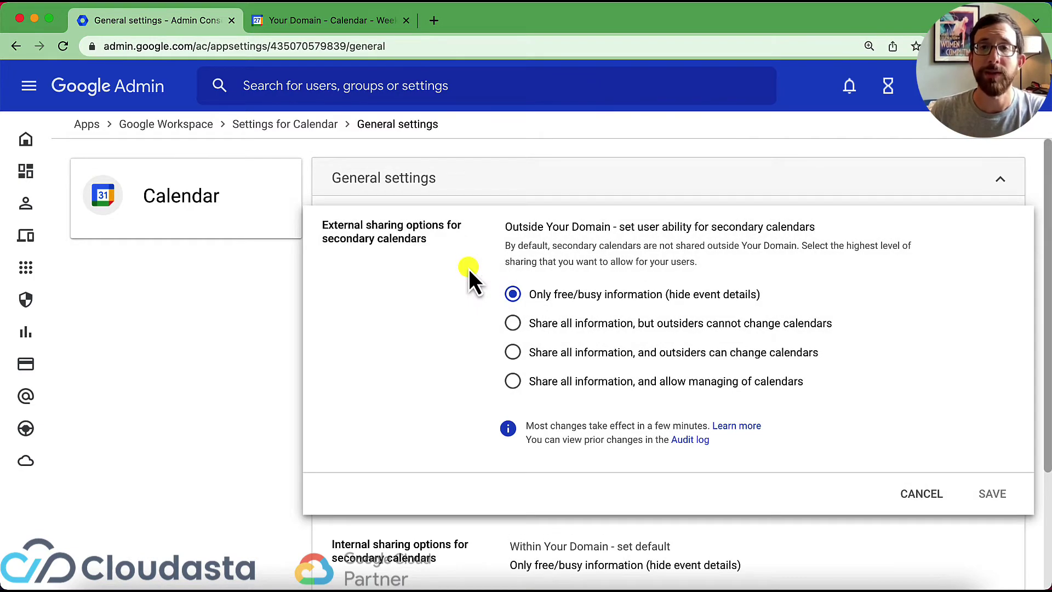
drag(319, 224, 444, 228)
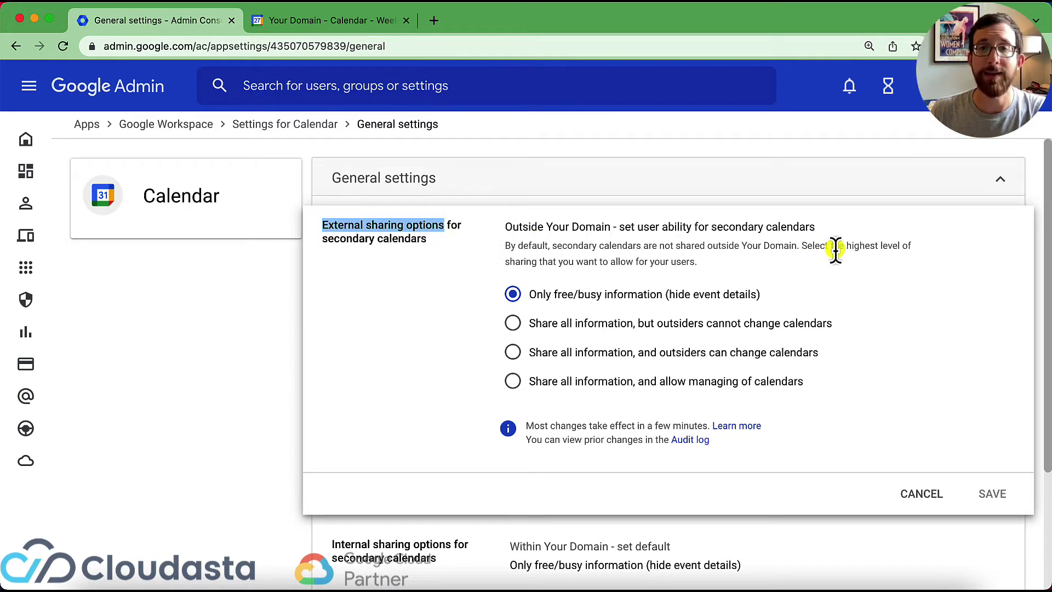
drag(846, 246, 541, 263)
click(541, 263)
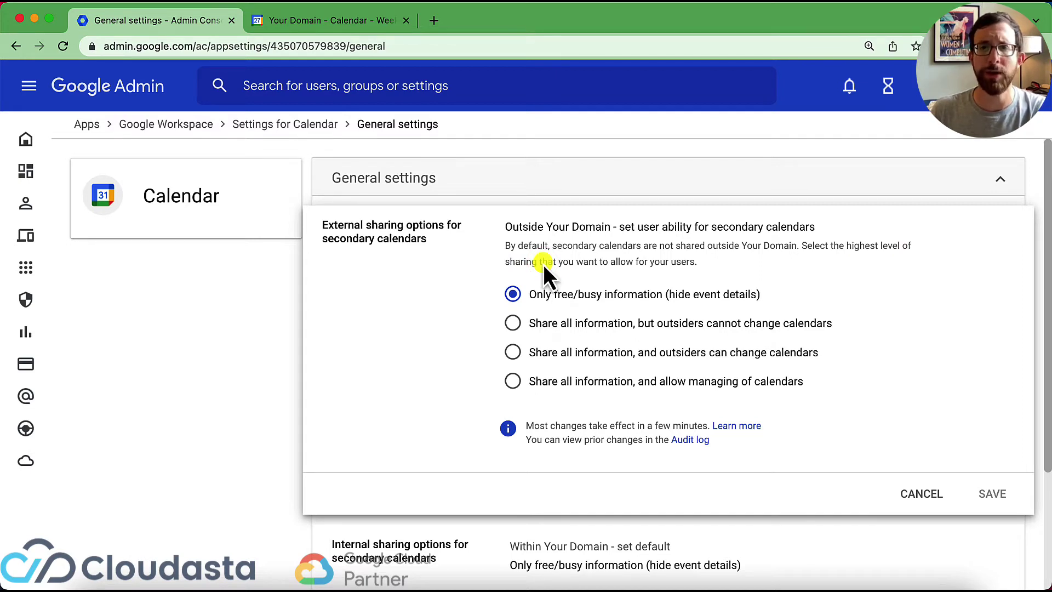
click(922, 493)
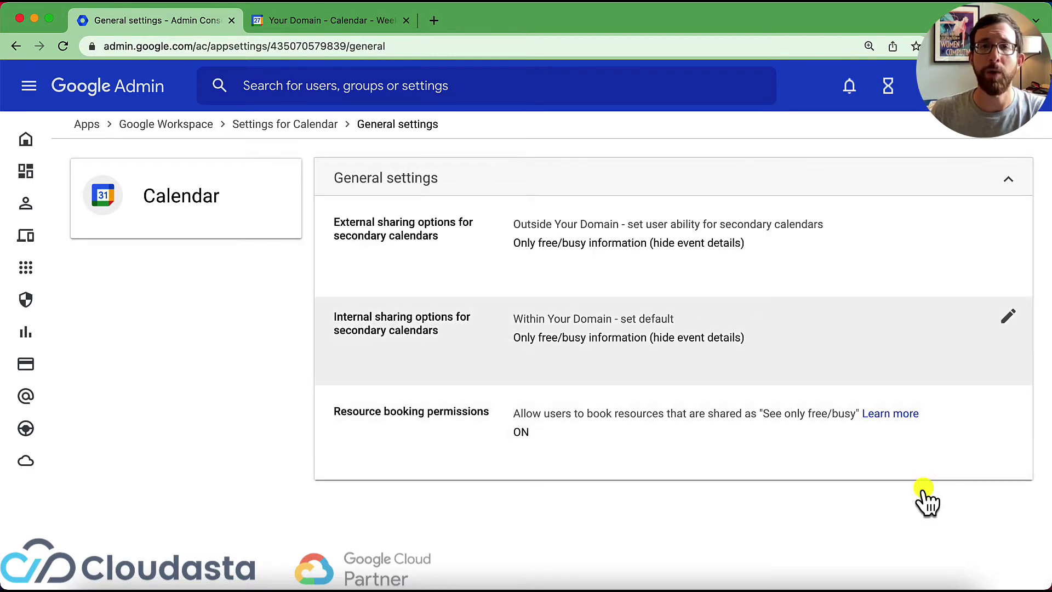
click(665, 353)
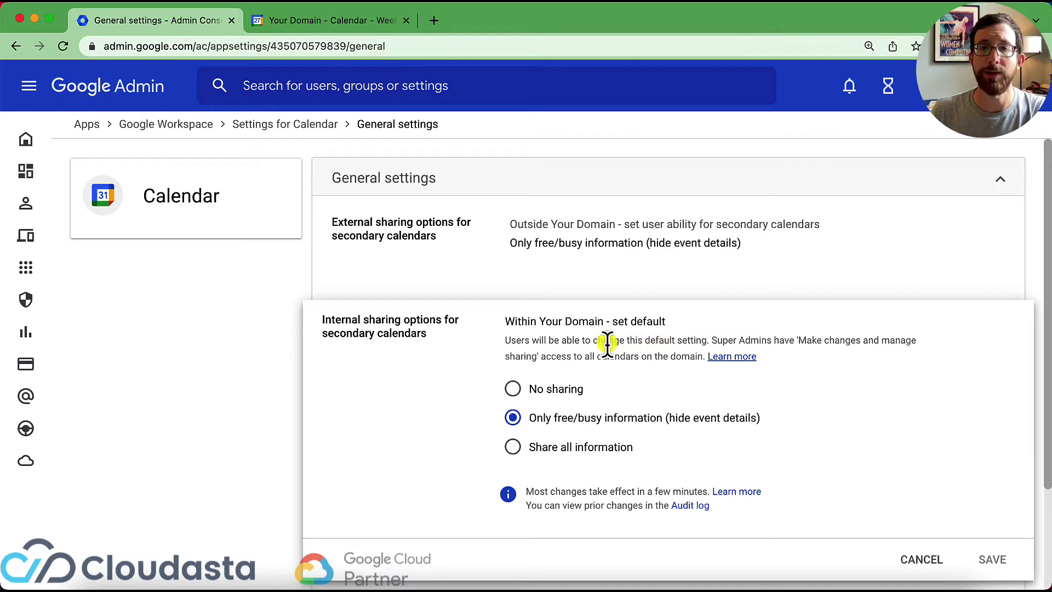
drag(503, 340, 711, 343)
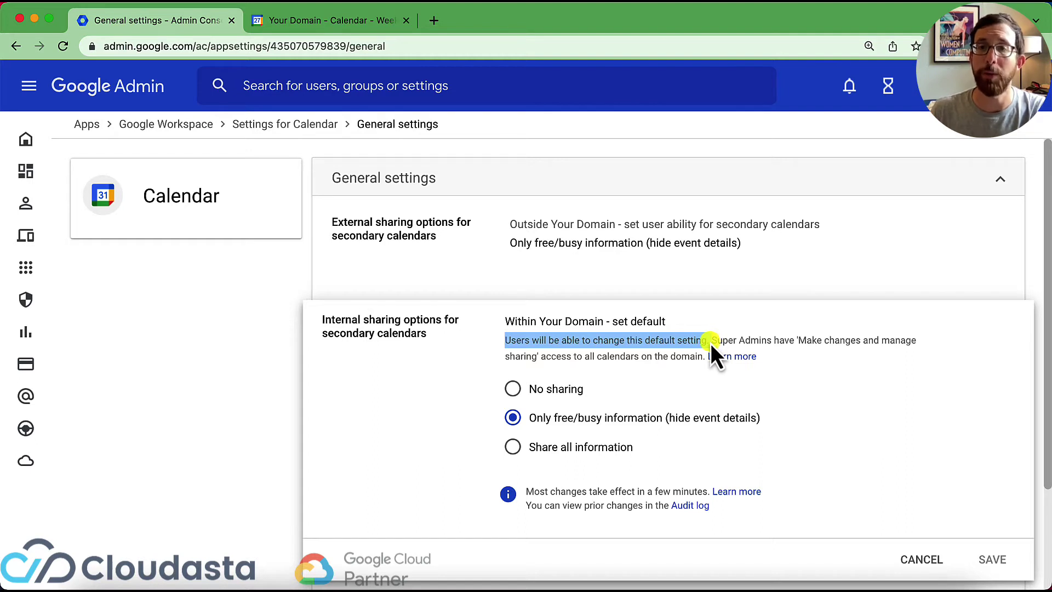
click(597, 335)
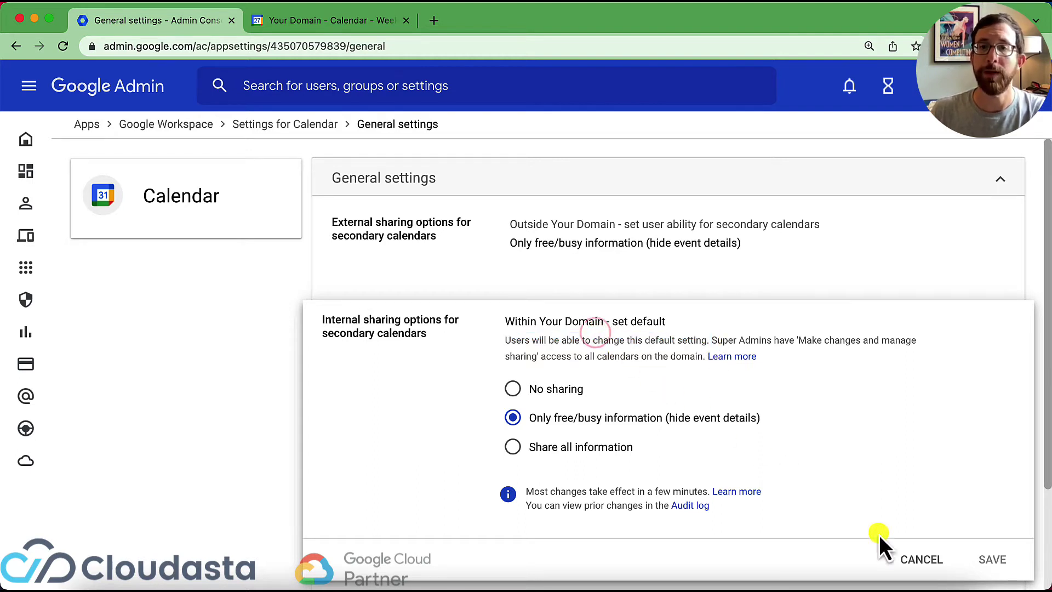
click(917, 559)
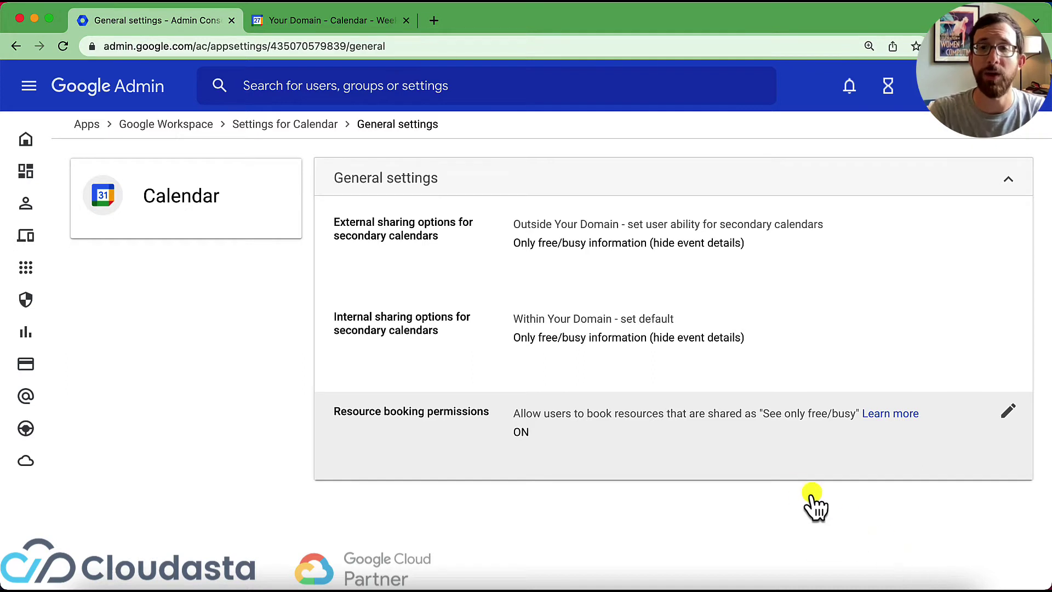
Review resource booking permissions, cancel with booking ON, and go back to the Calendar overview
click(696, 418)
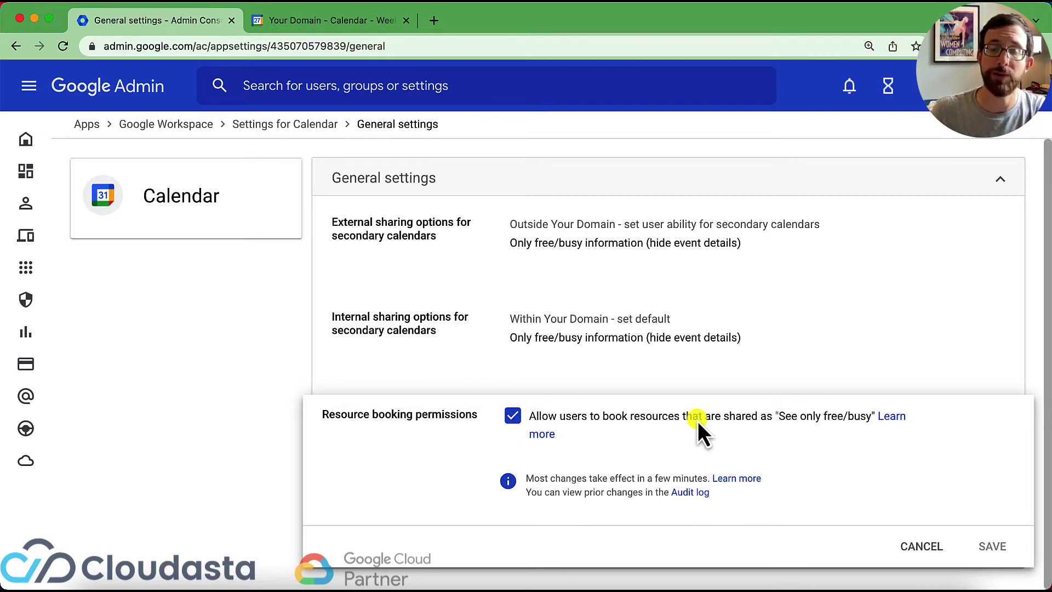
click(925, 546)
click(704, 178)
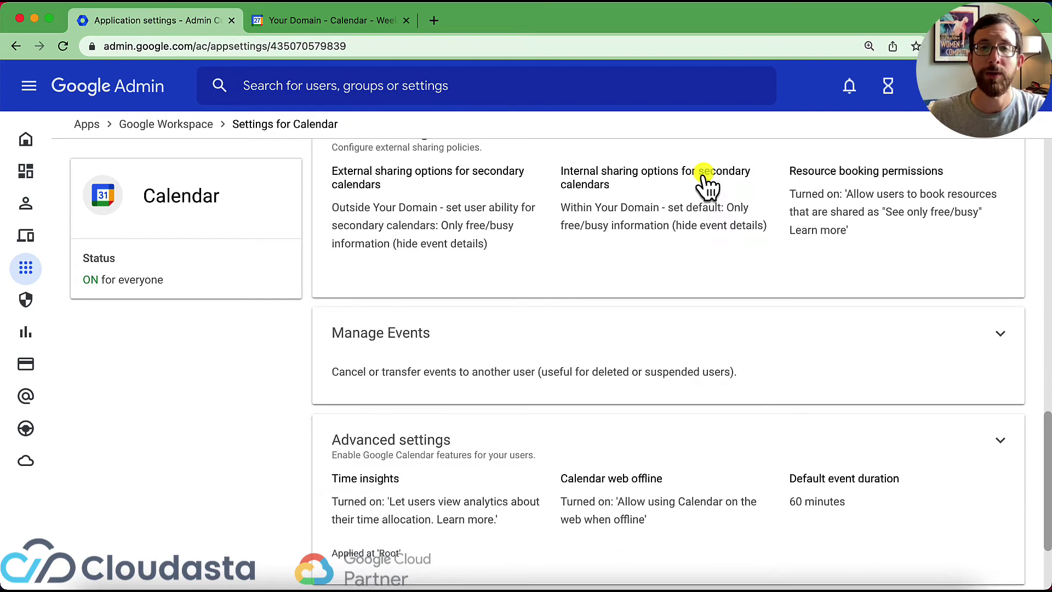
scroll(707, 184, down, 2)
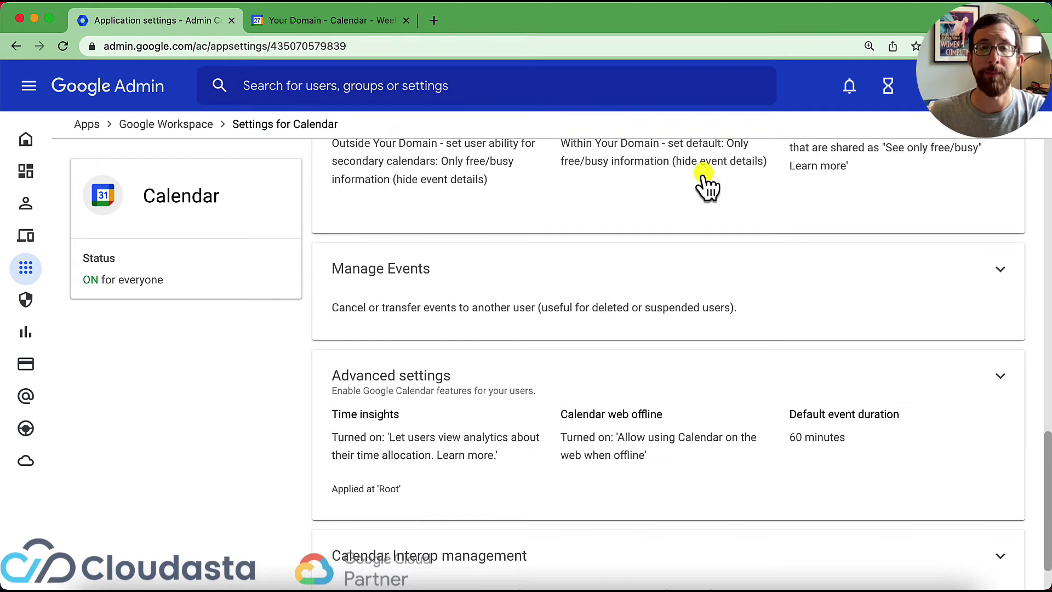
click(548, 274)
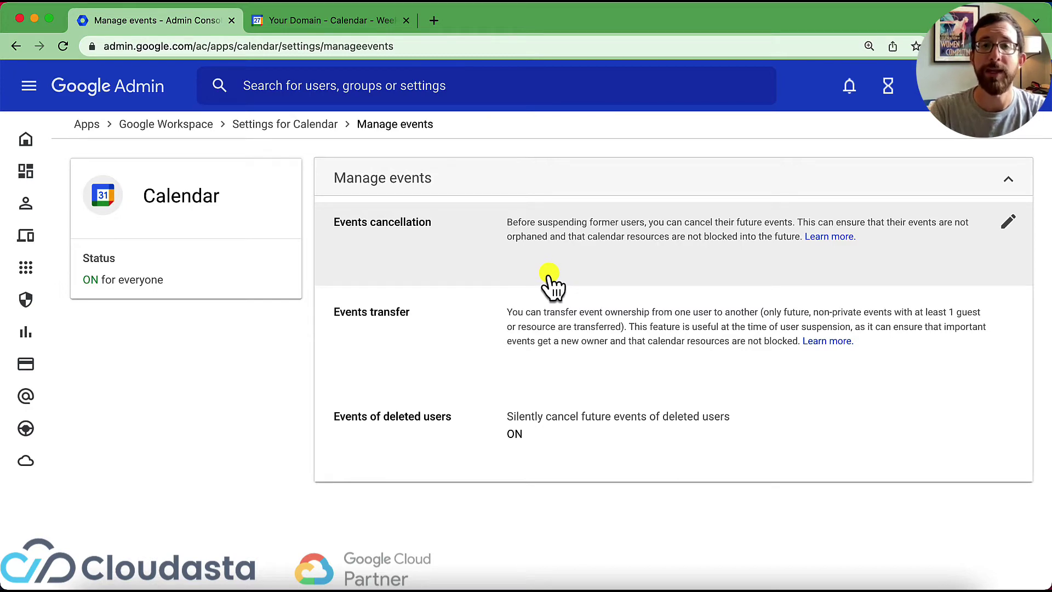
click(554, 278)
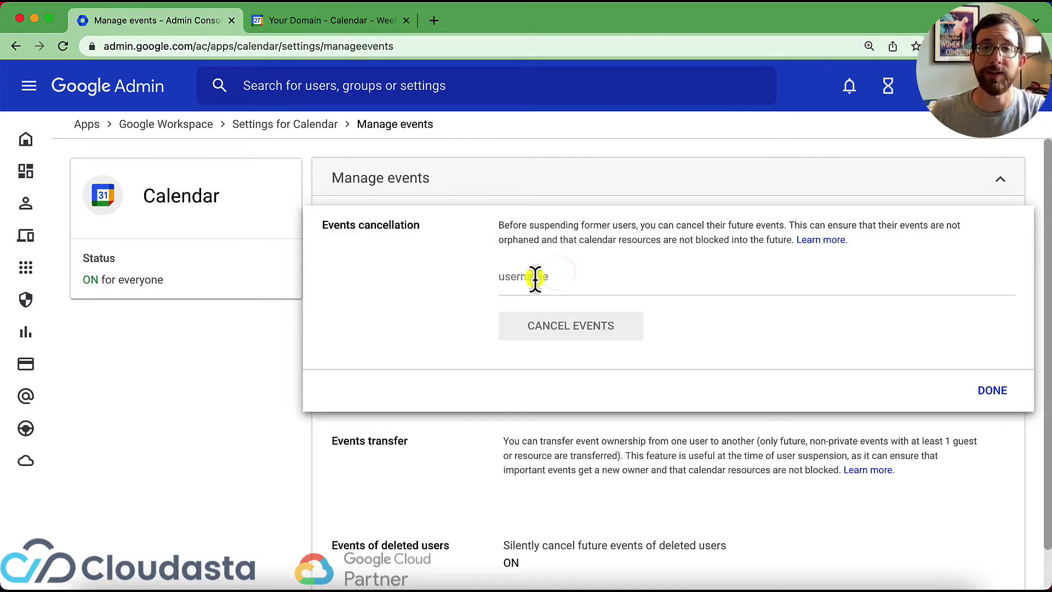
click(529, 277)
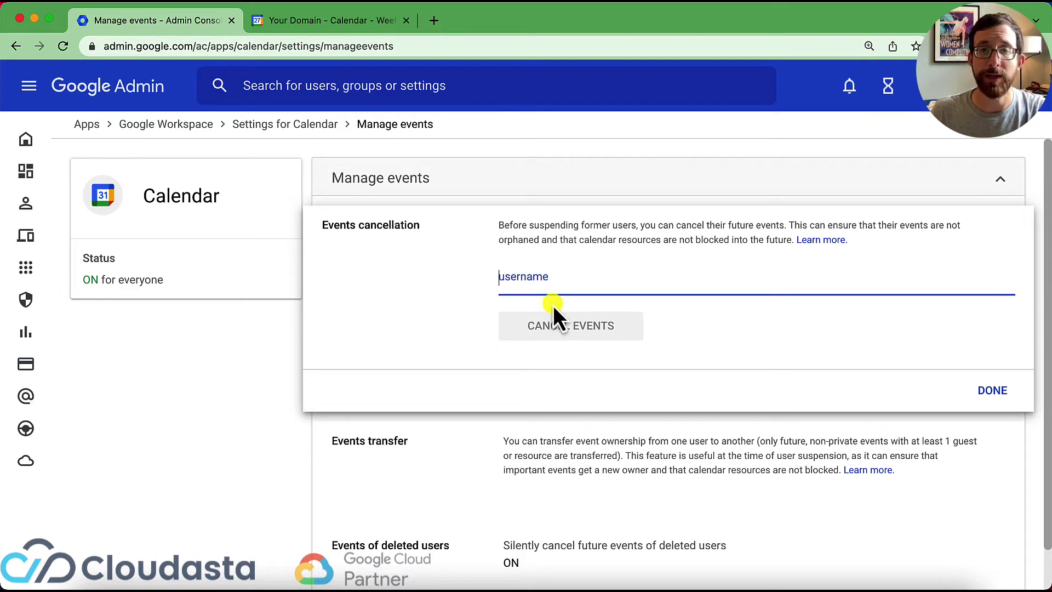
click(674, 446)
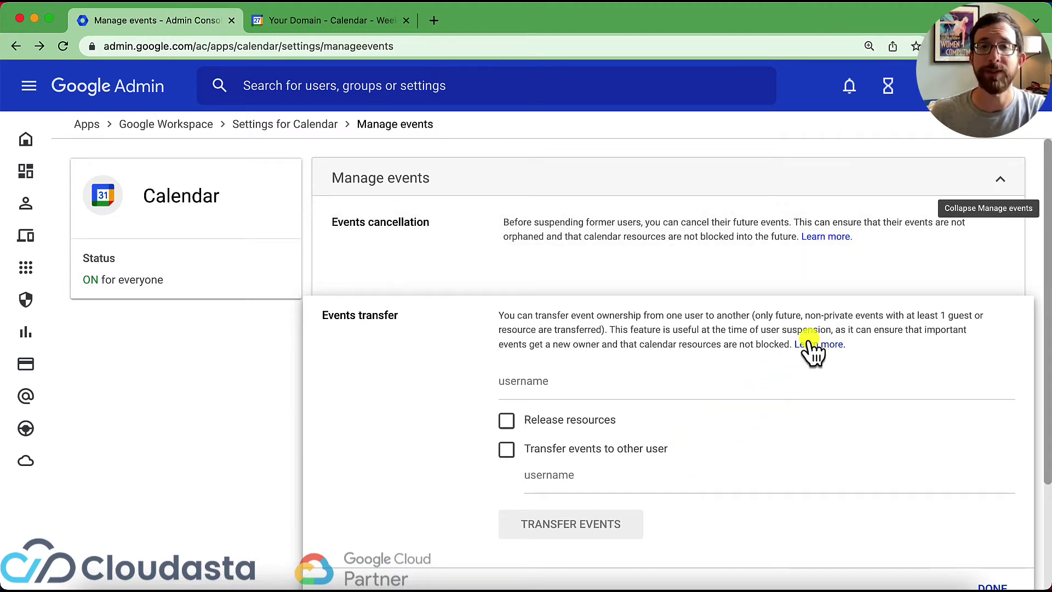
click(1001, 184)
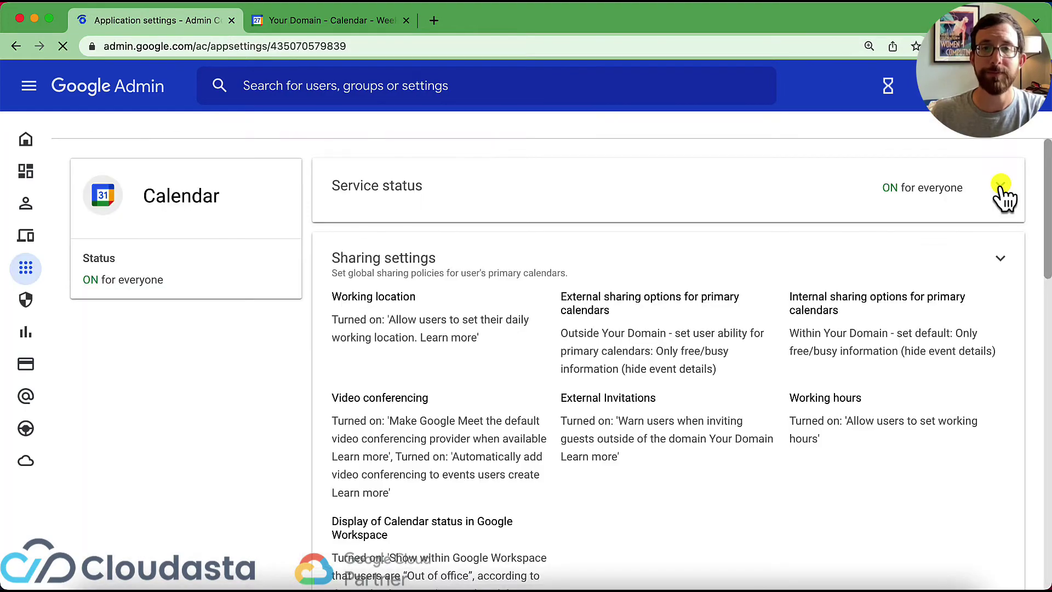
scroll(1000, 192, down, 10)
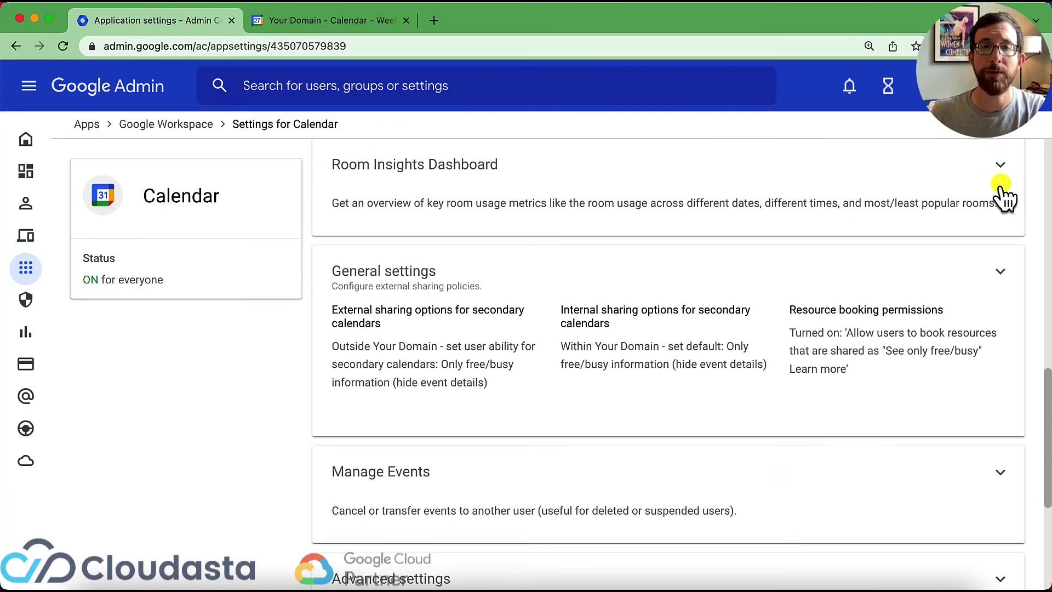
scroll(1001, 192, down, 4)
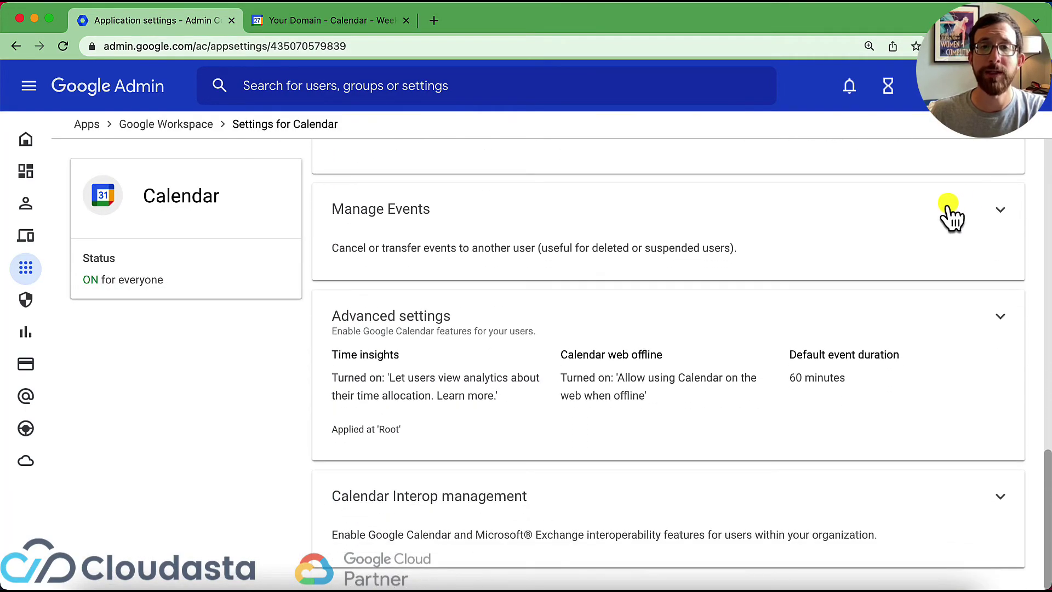
click(458, 386)
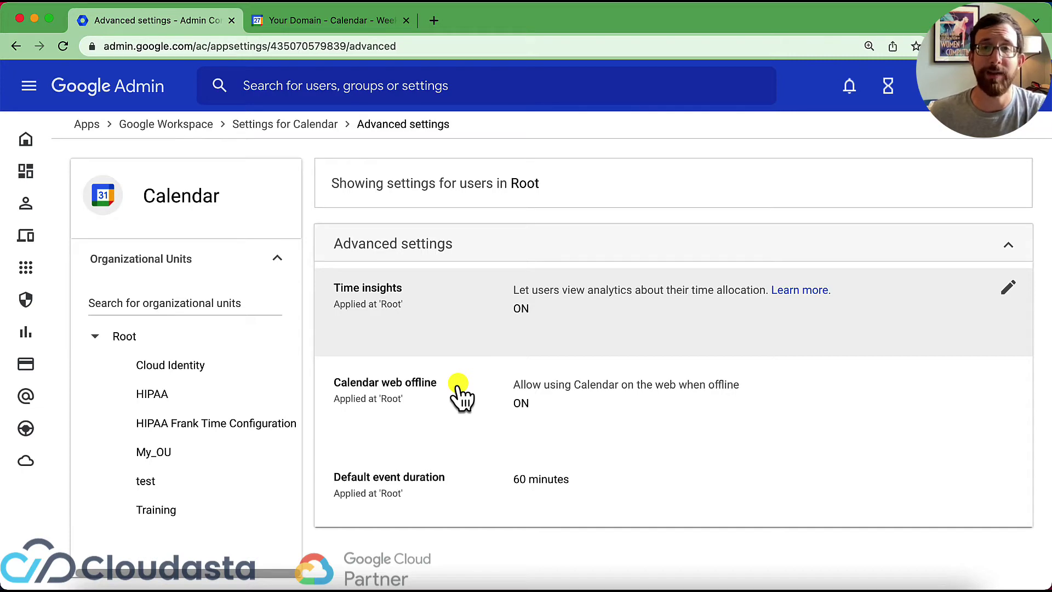
click(569, 317)
click(929, 456)
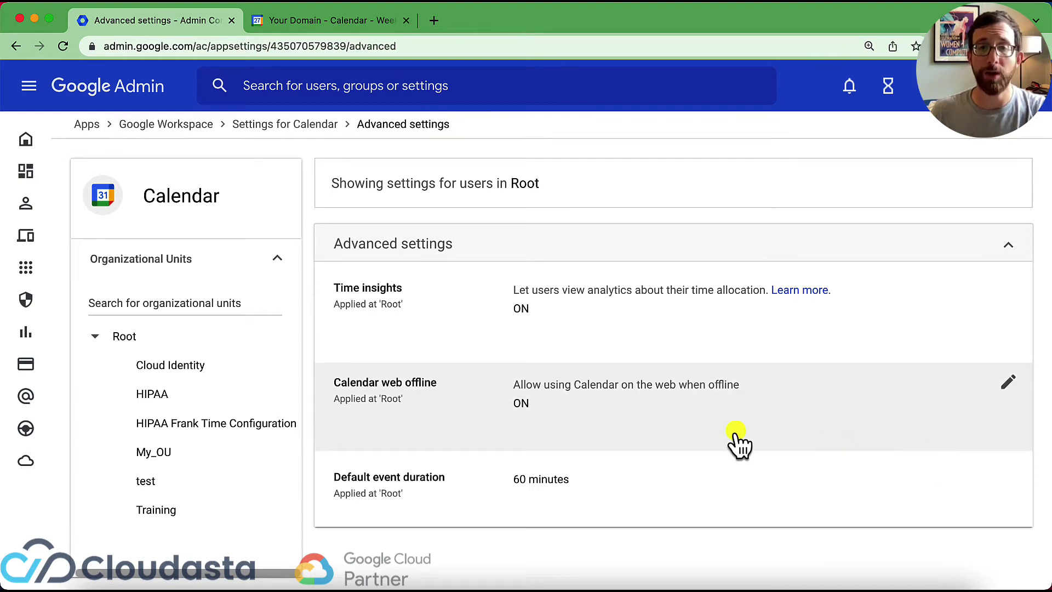
click(521, 409)
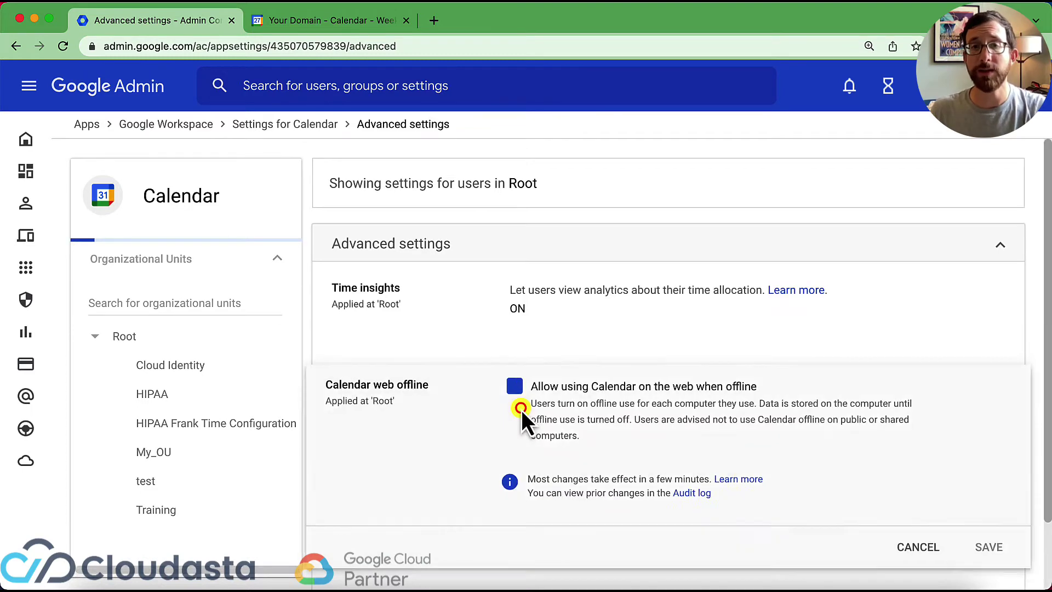
click(919, 550)
click(630, 485)
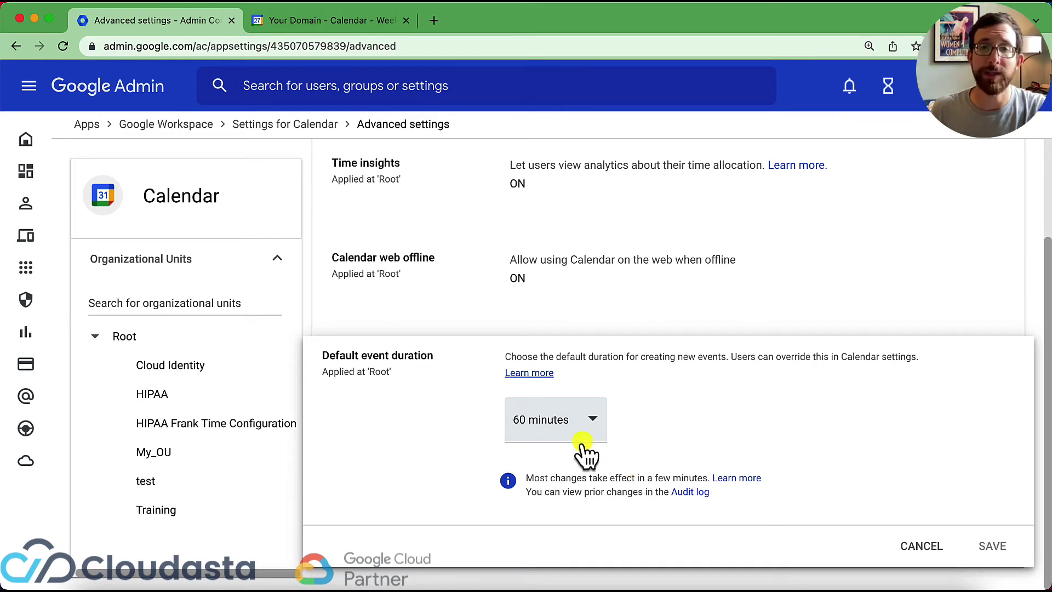
click(563, 428)
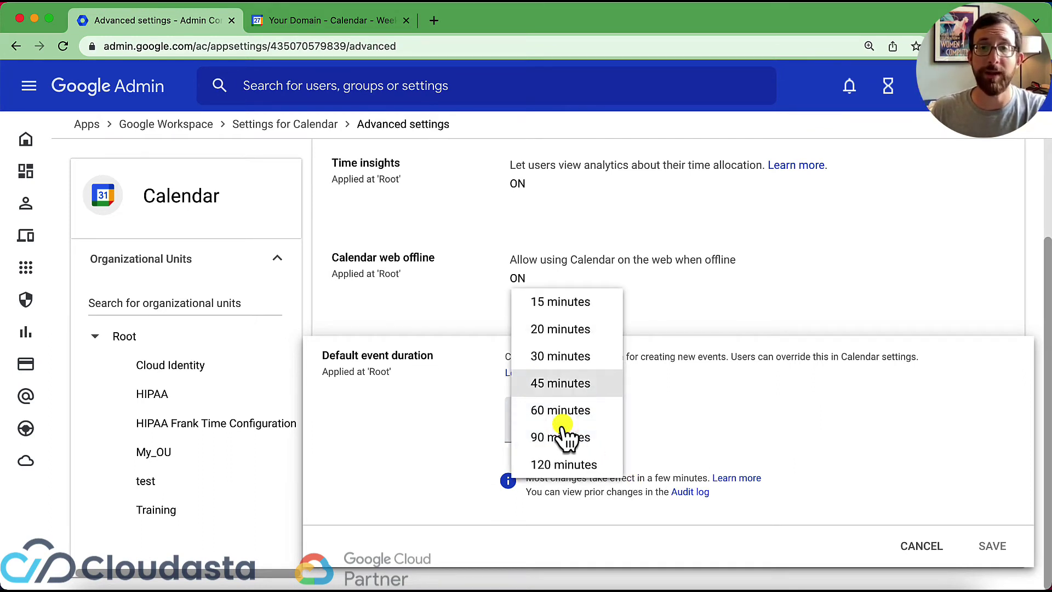
key(Up)
key(Up)
key(Up)
key(Up)
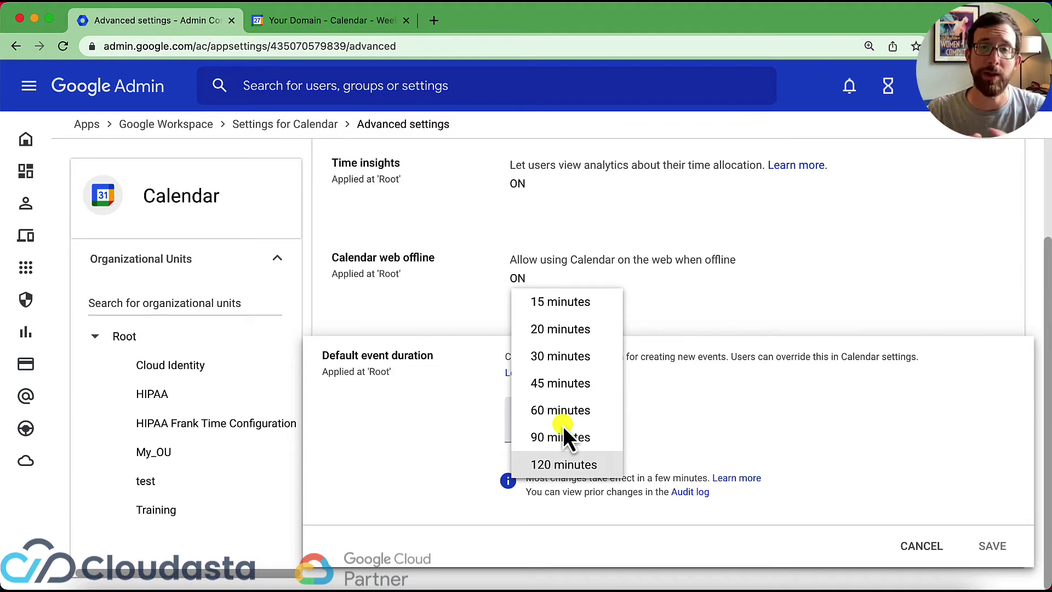
click(676, 425)
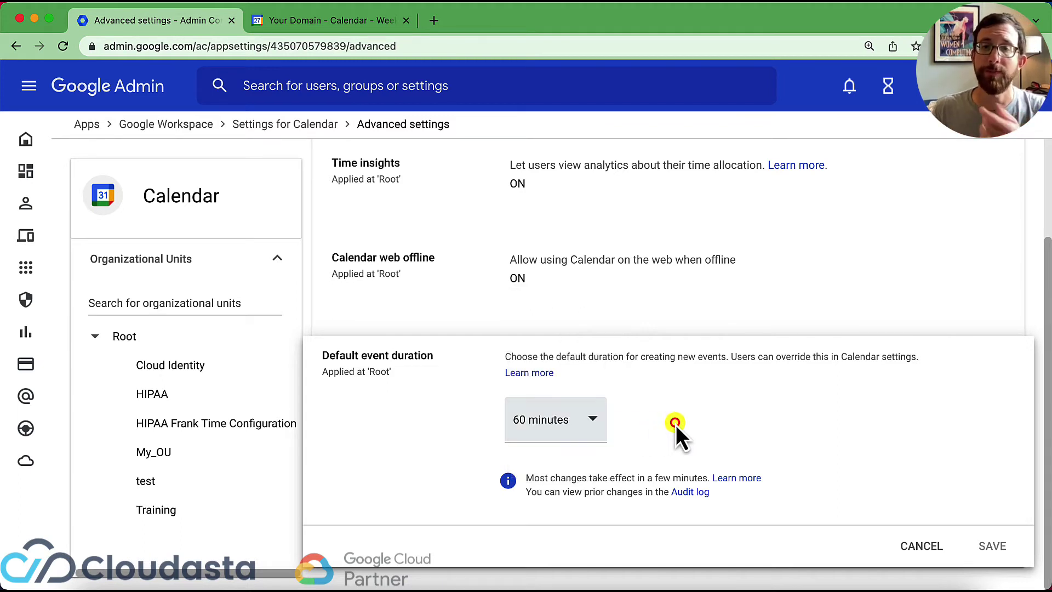
click(921, 546)
click(527, 243)
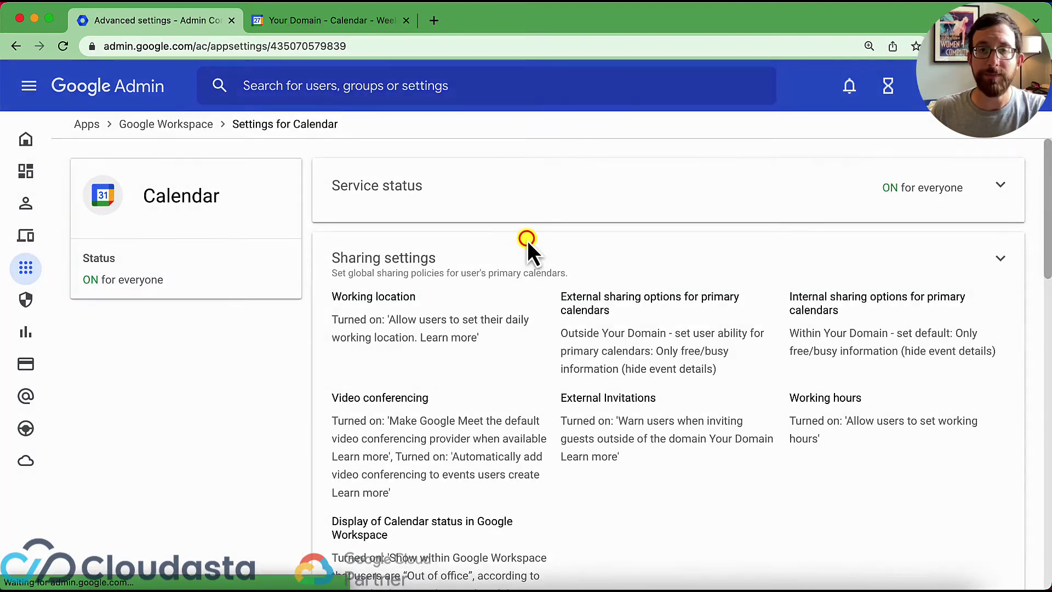
scroll(528, 241, down, 10)
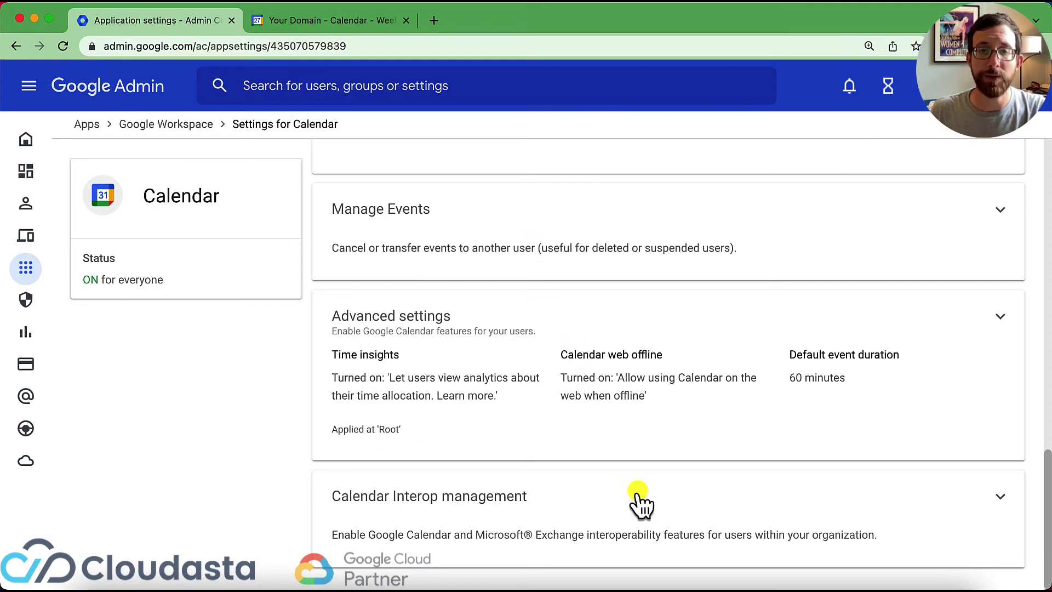
click(640, 501)
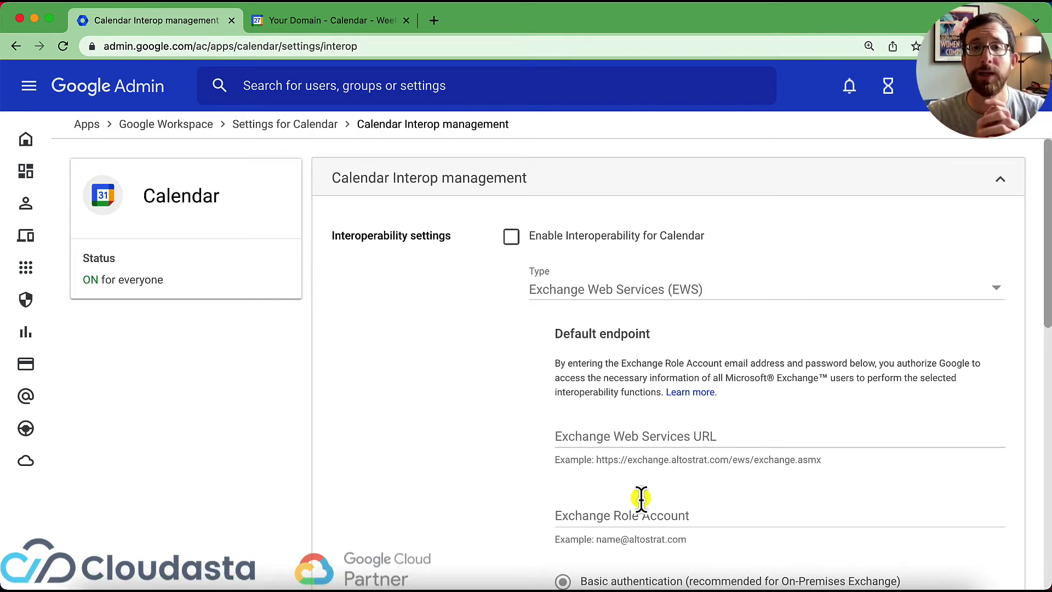
scroll(641, 499, down, 7)
scroll(641, 499, down, 5)
scroll(641, 499, up, 10)
scroll(640, 499, up, 2)
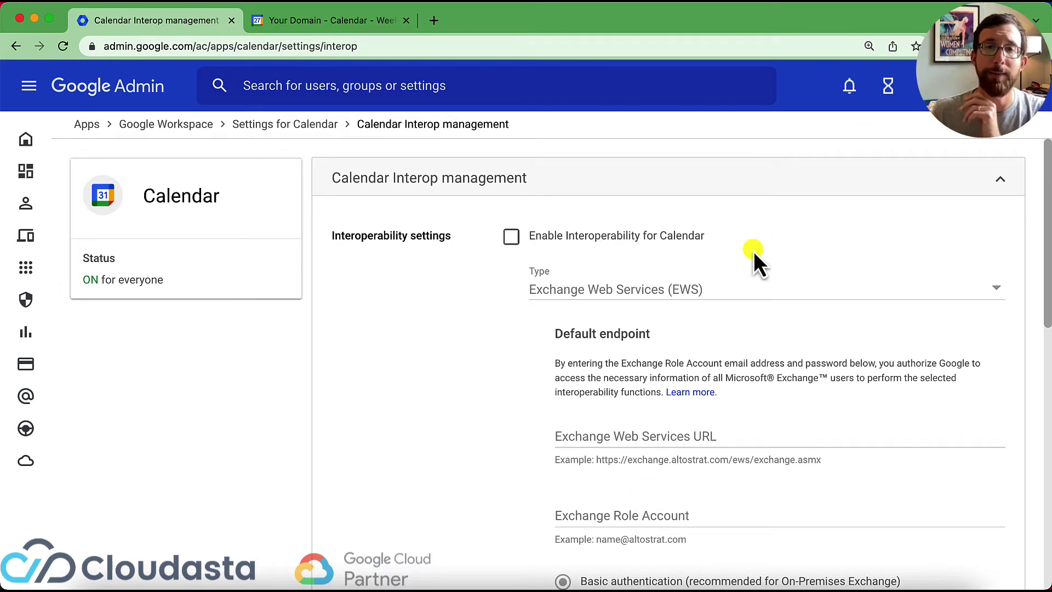
click(782, 193)
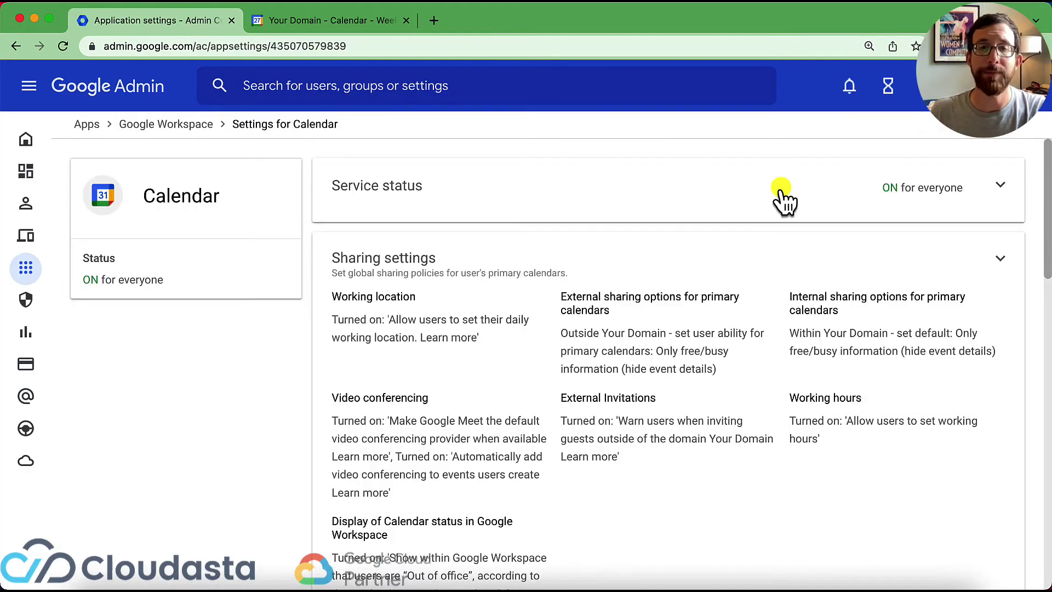
scroll(782, 193, down, 12)
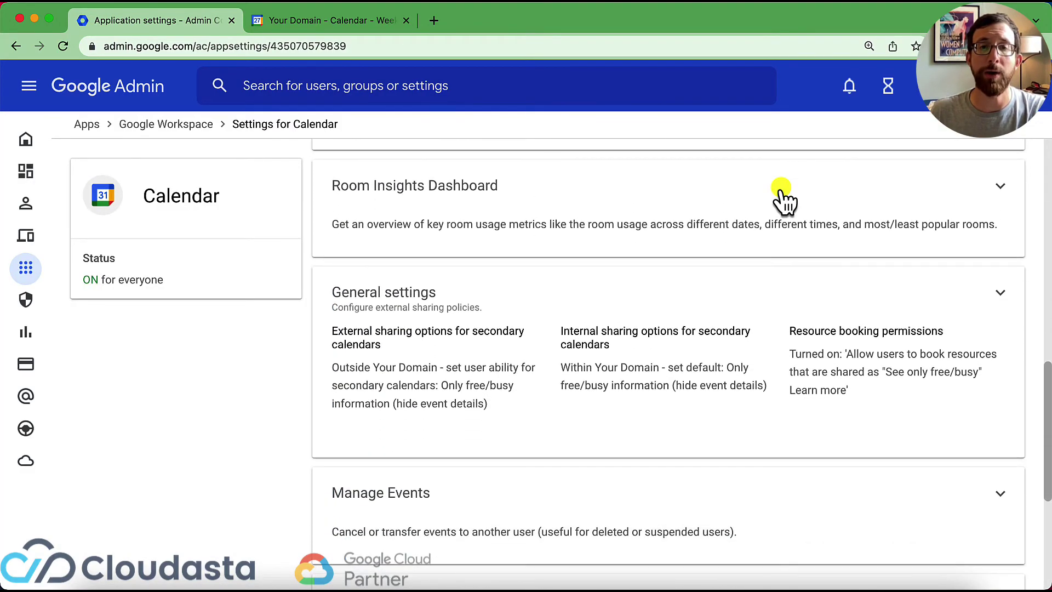
scroll(782, 193, up, 1)
scroll(782, 193, up, 3)
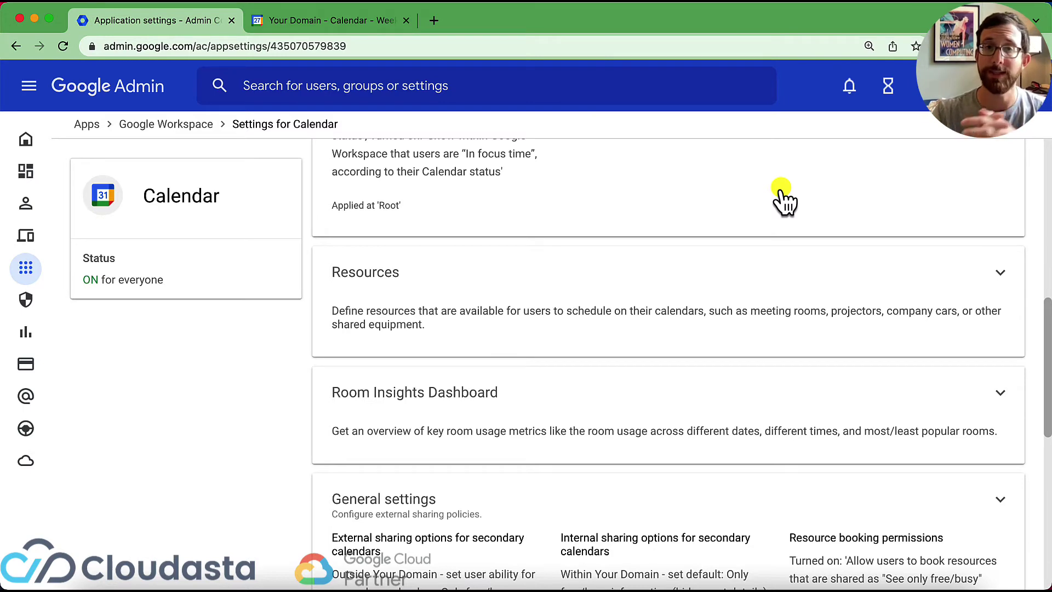
Open the Resources list via Buildings and resources, showing six rooms in Death Star and Rebel Base
click(448, 303)
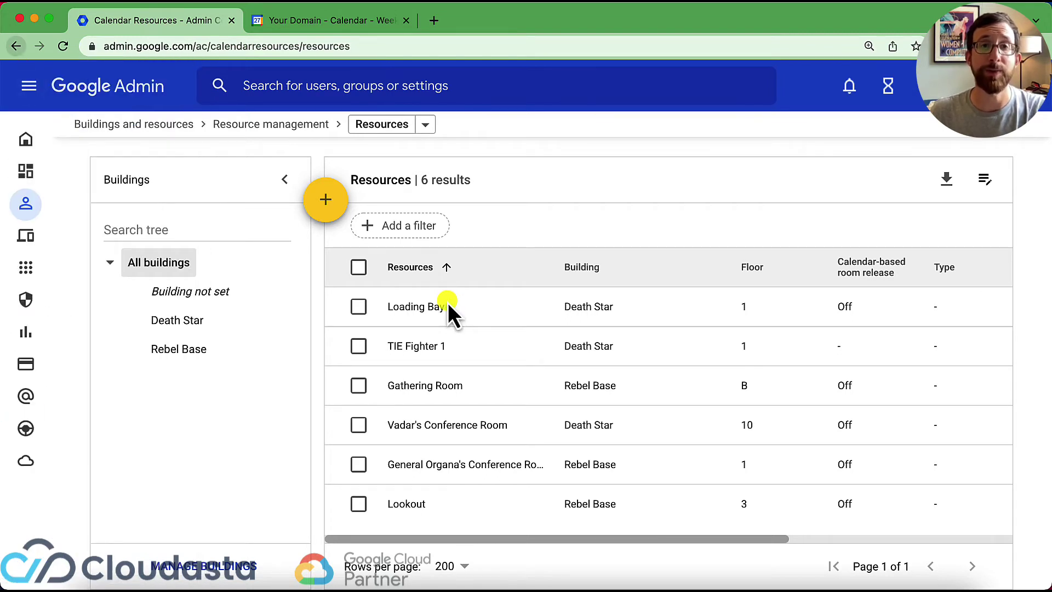
click(28, 87)
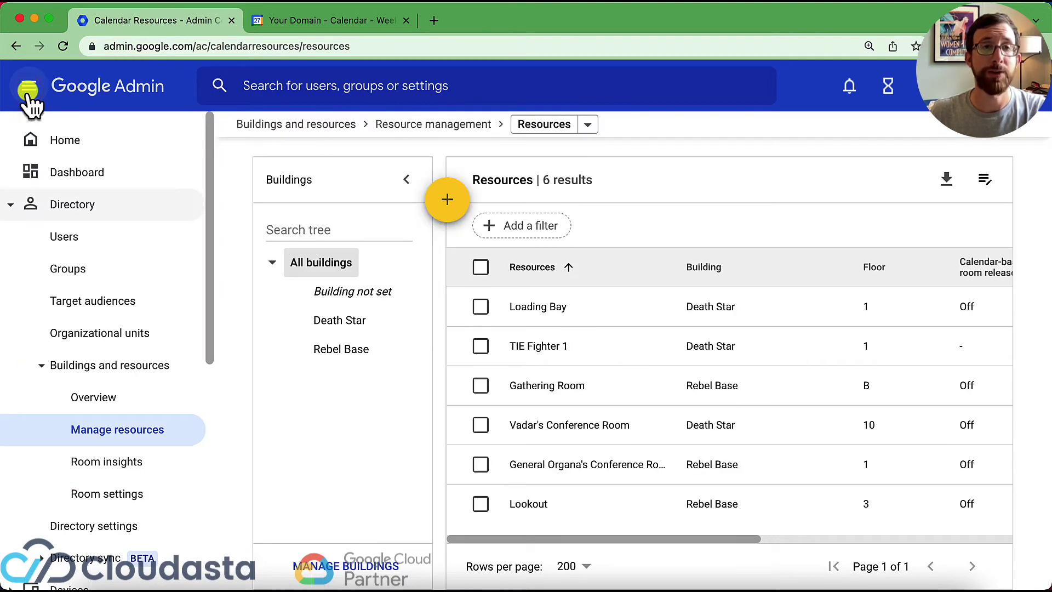
scroll(28, 101, down, 4)
scroll(29, 101, up, 3)
scroll(29, 101, up, 2)
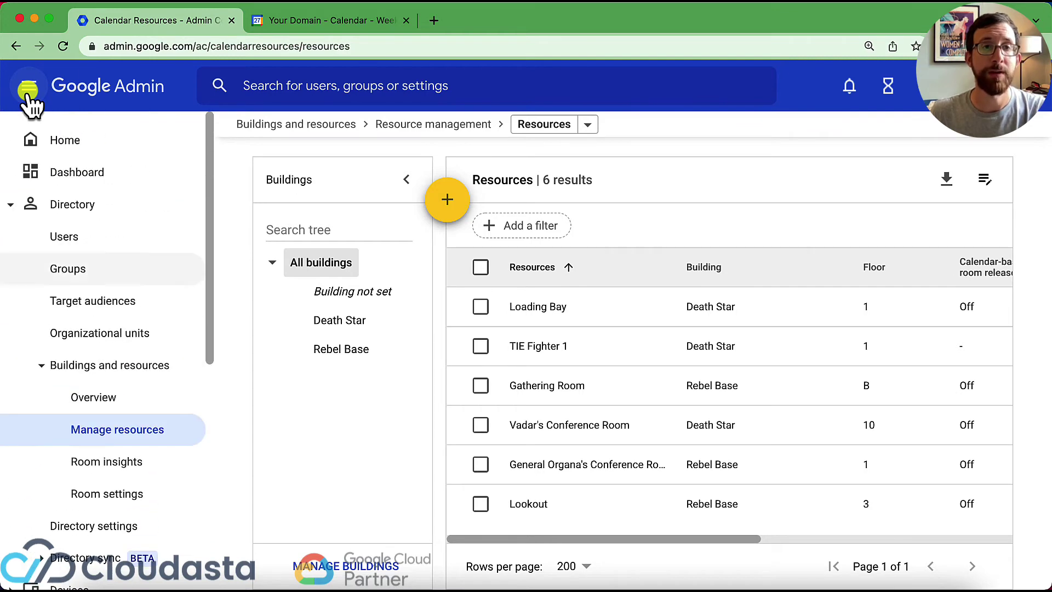
click(119, 395)
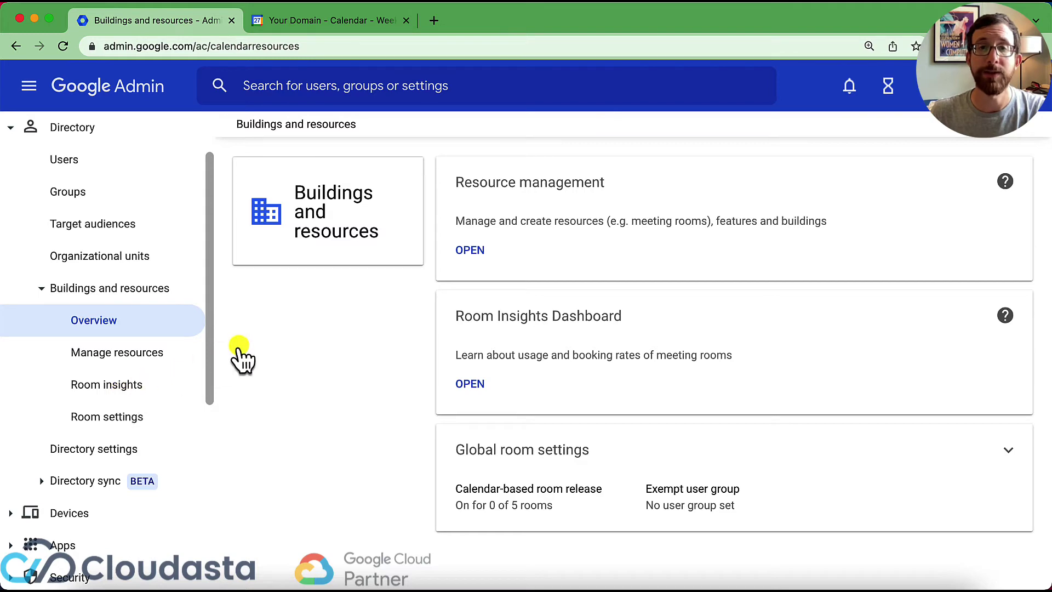
click(476, 251)
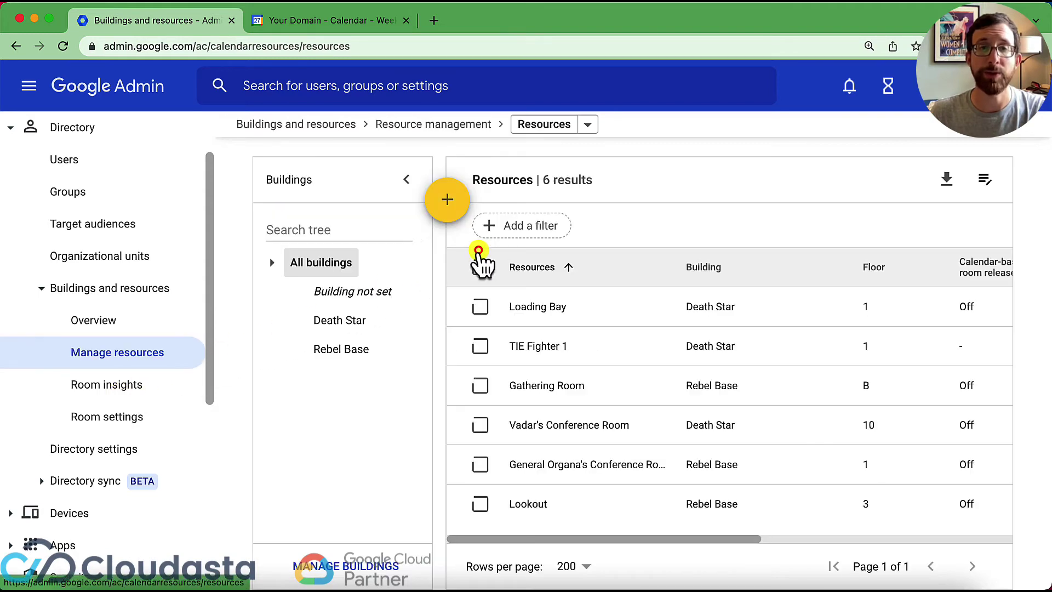
click(31, 86)
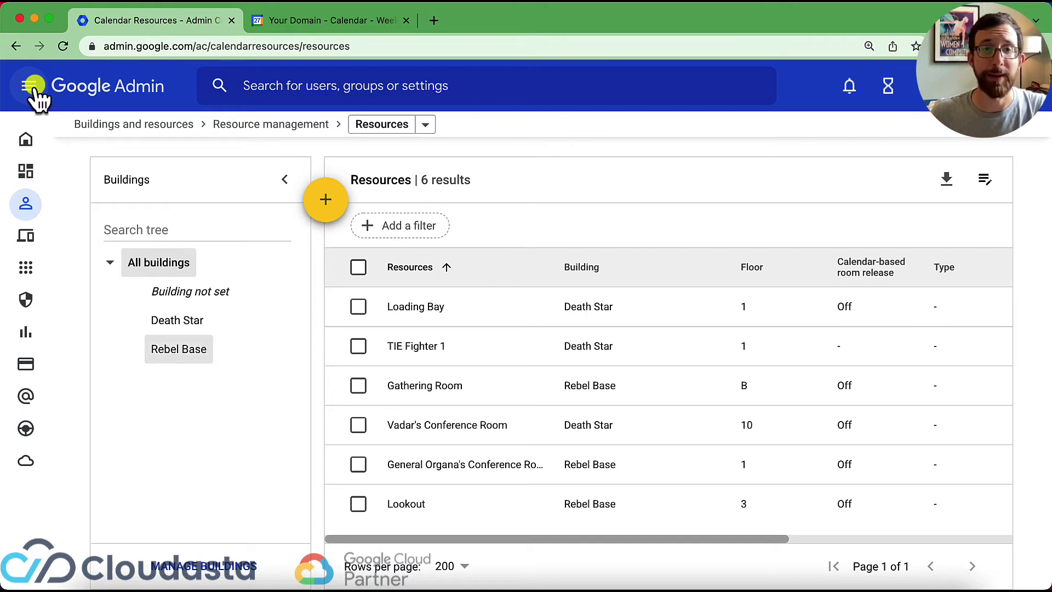
Filter resources by Death Star, then by Rebel Base to show its three rooms
click(197, 327)
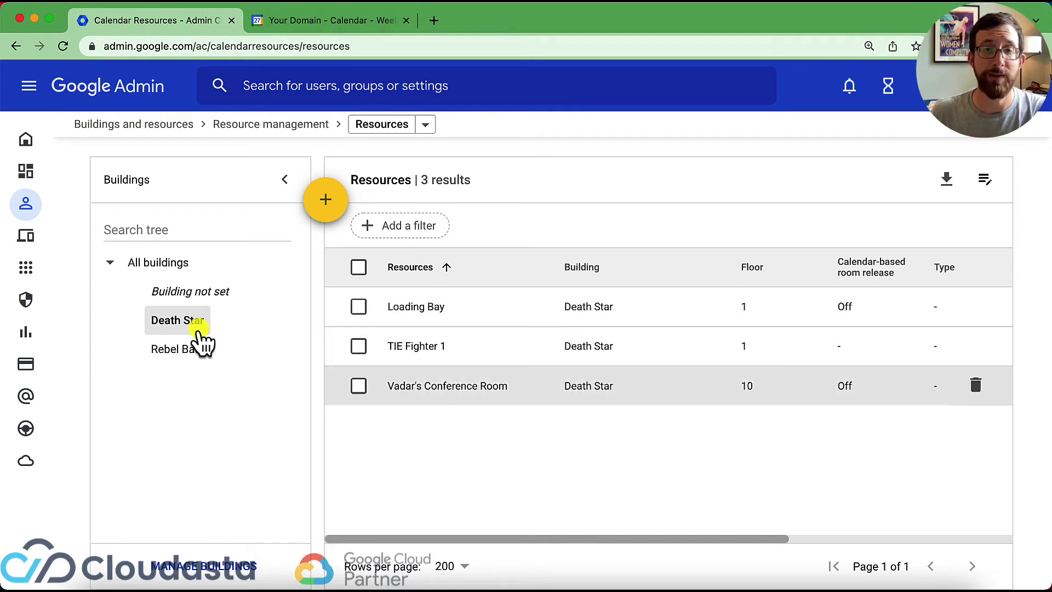
click(203, 350)
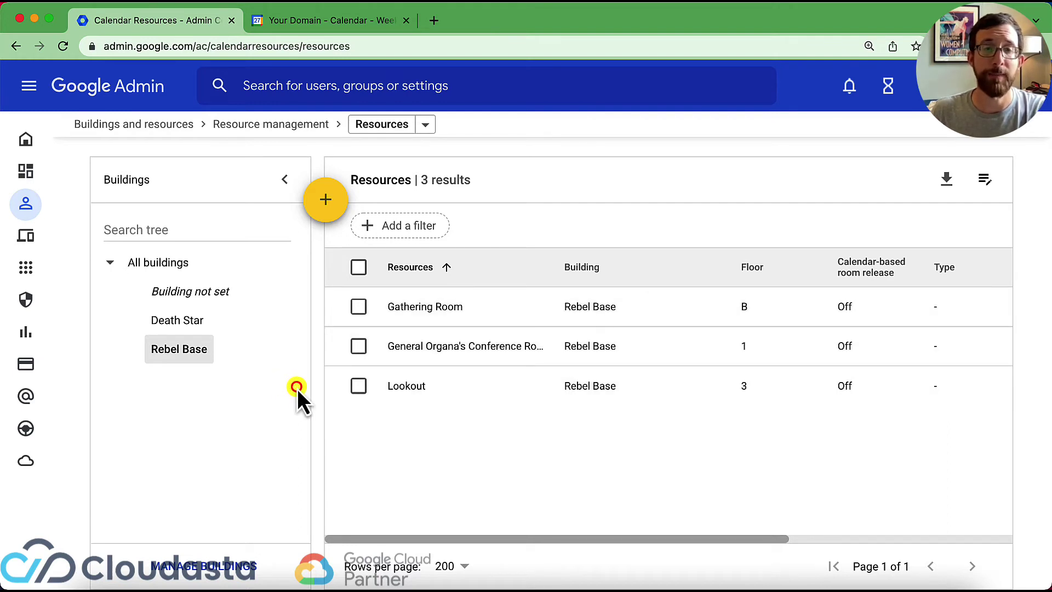
Start a new building named Hoth Base described as 'Super secret cold base'
click(229, 565)
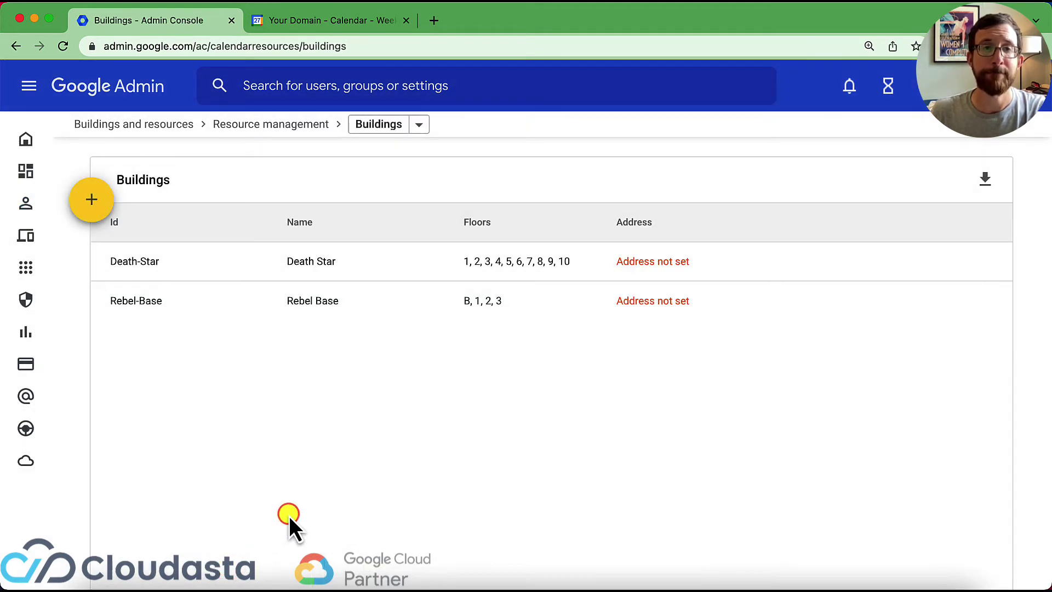
click(93, 200)
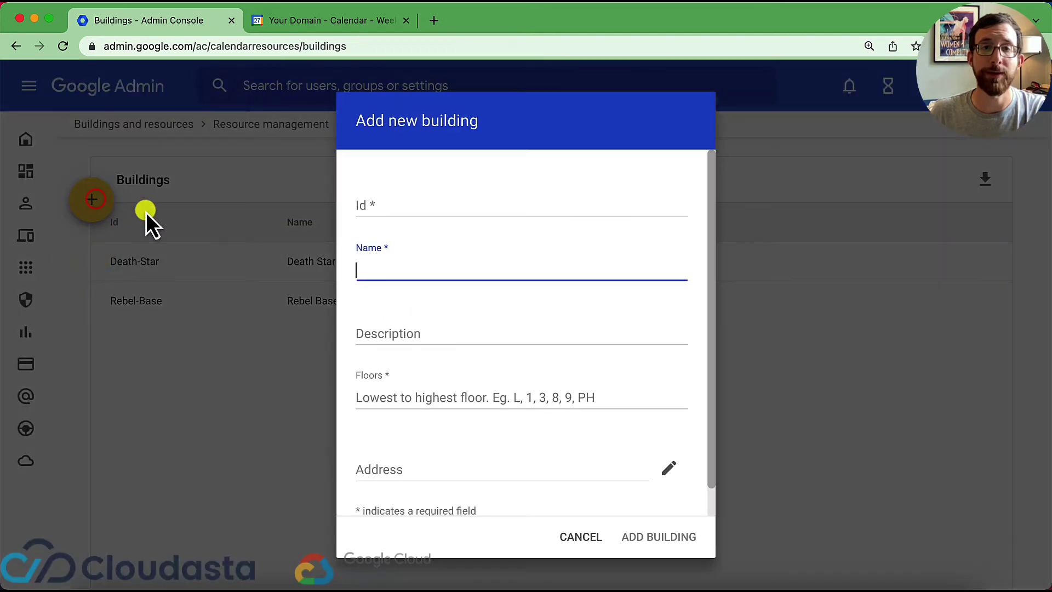
click(395, 267)
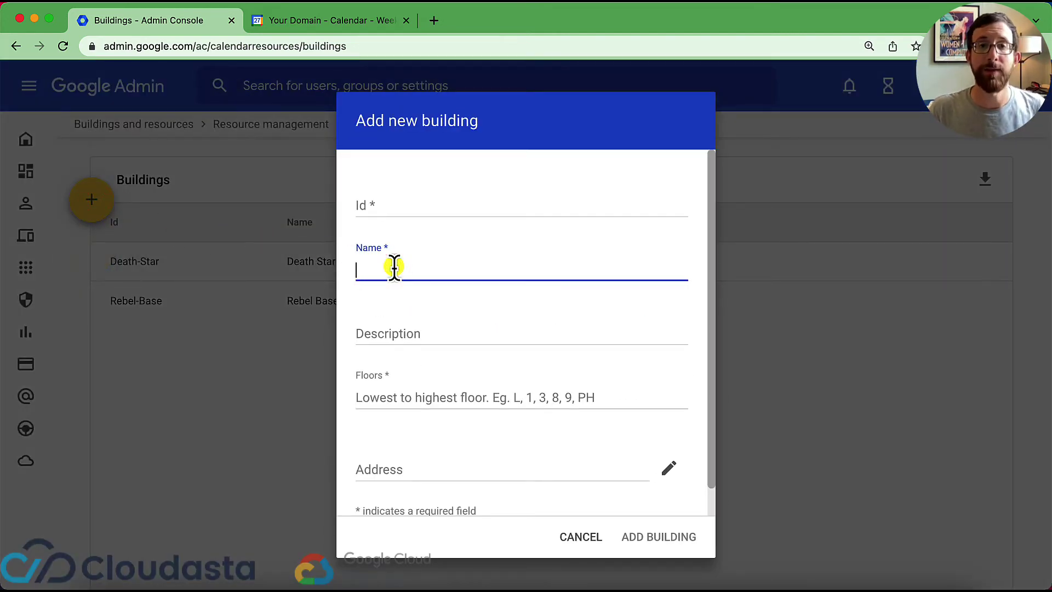
text(Hoth )
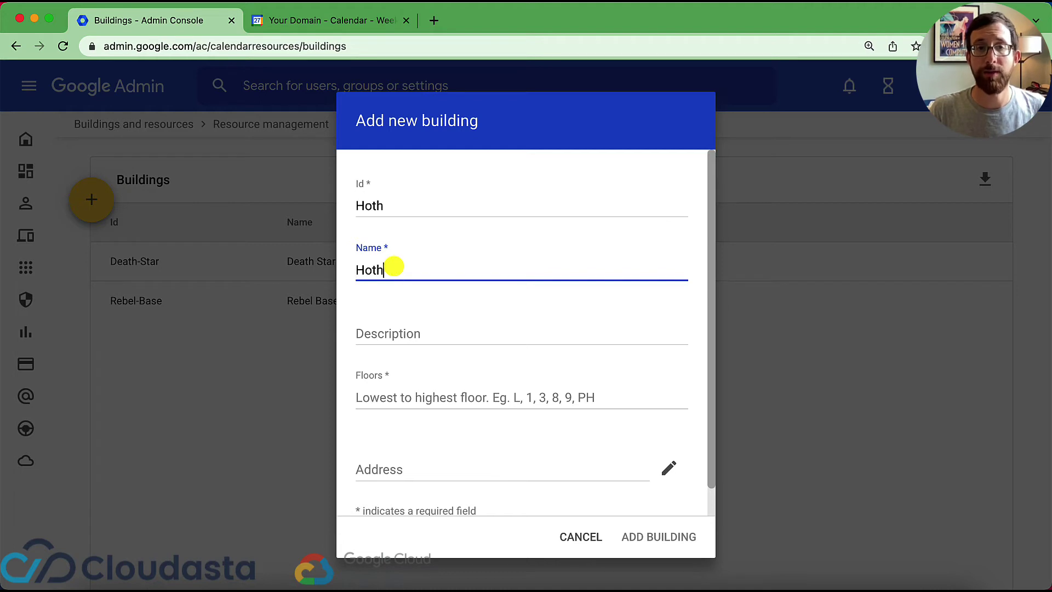
text(Base)
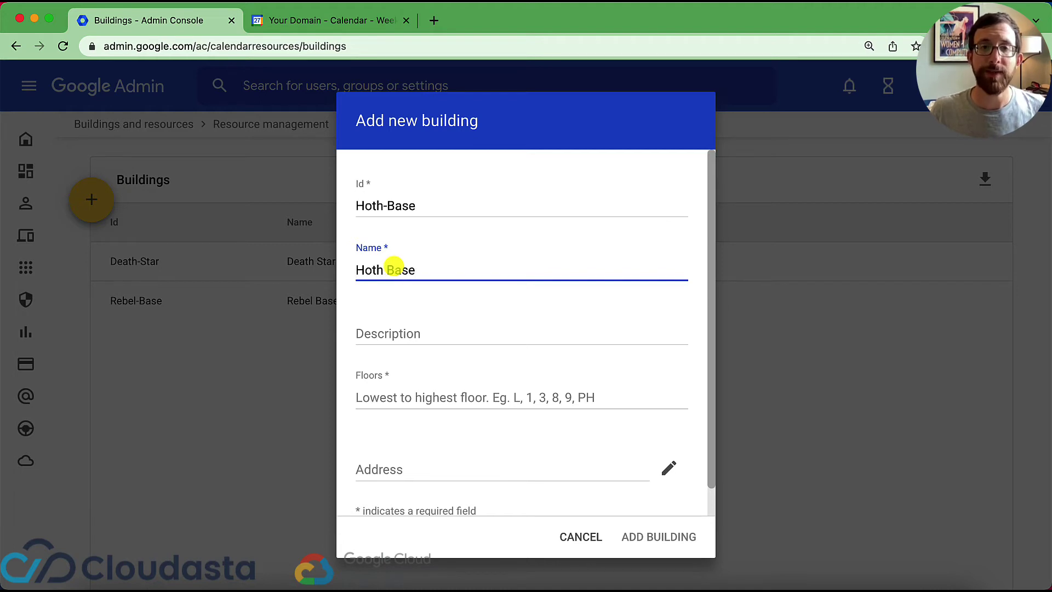
click(397, 339)
text(Super secret cold base)
Give it floors B3, B2, B1, save the building, and switch to the Resources list
click(473, 402)
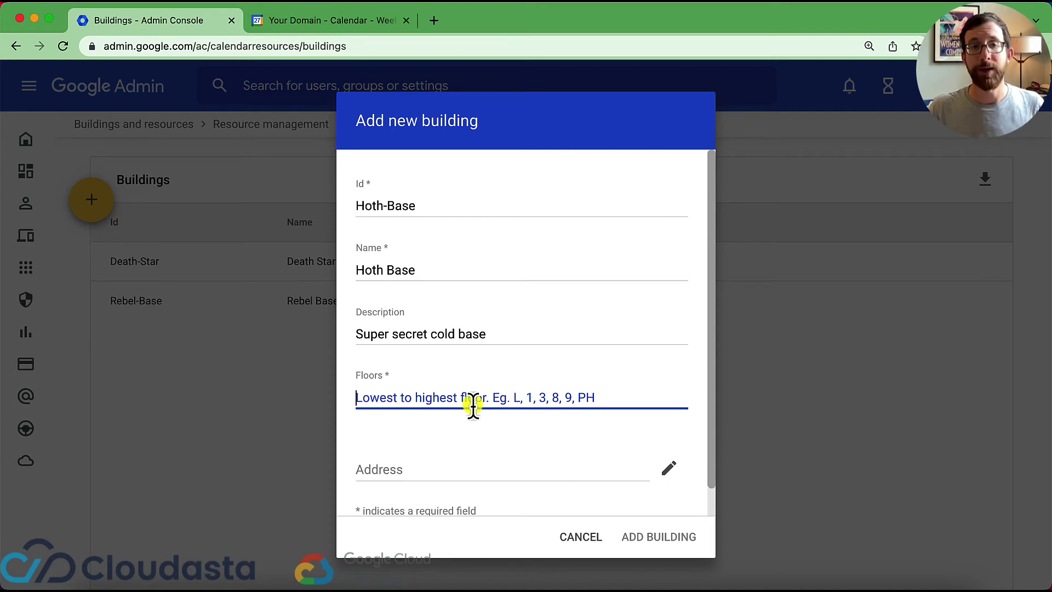
text(B)
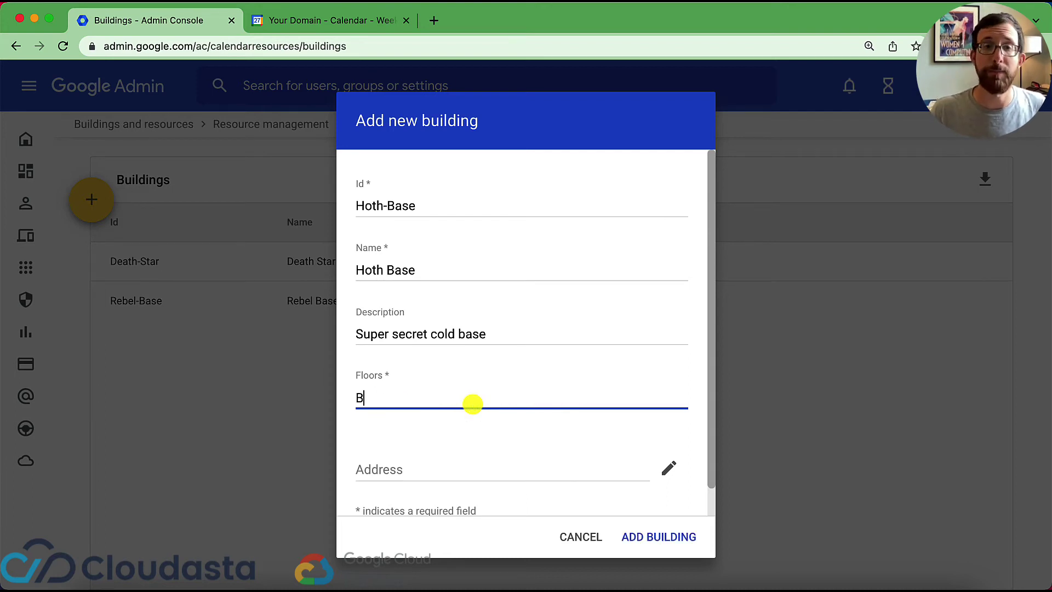
text(3, B2, B1)
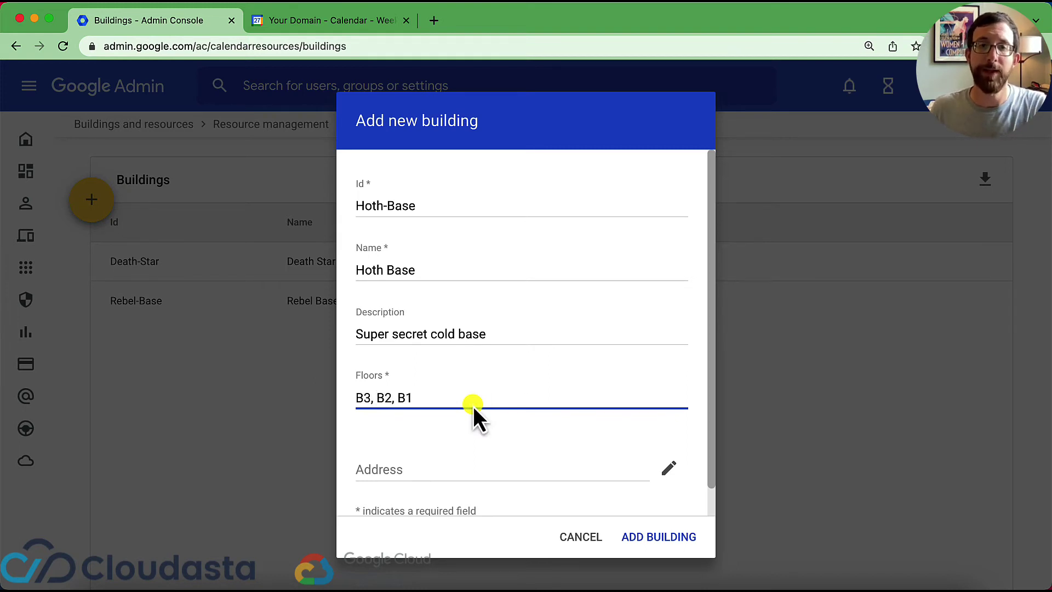
scroll(472, 406, down, 2)
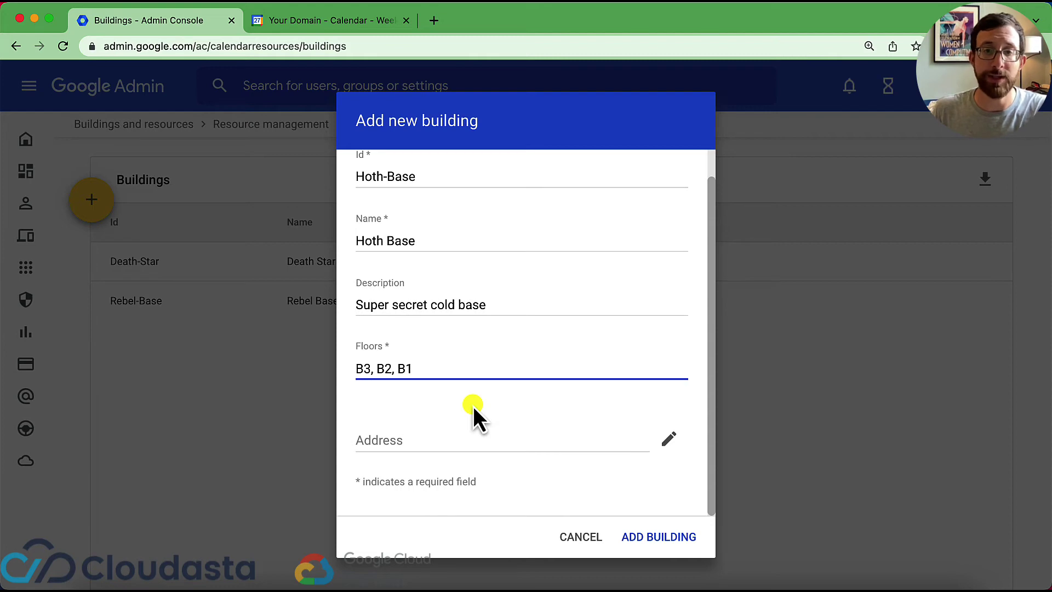
click(651, 534)
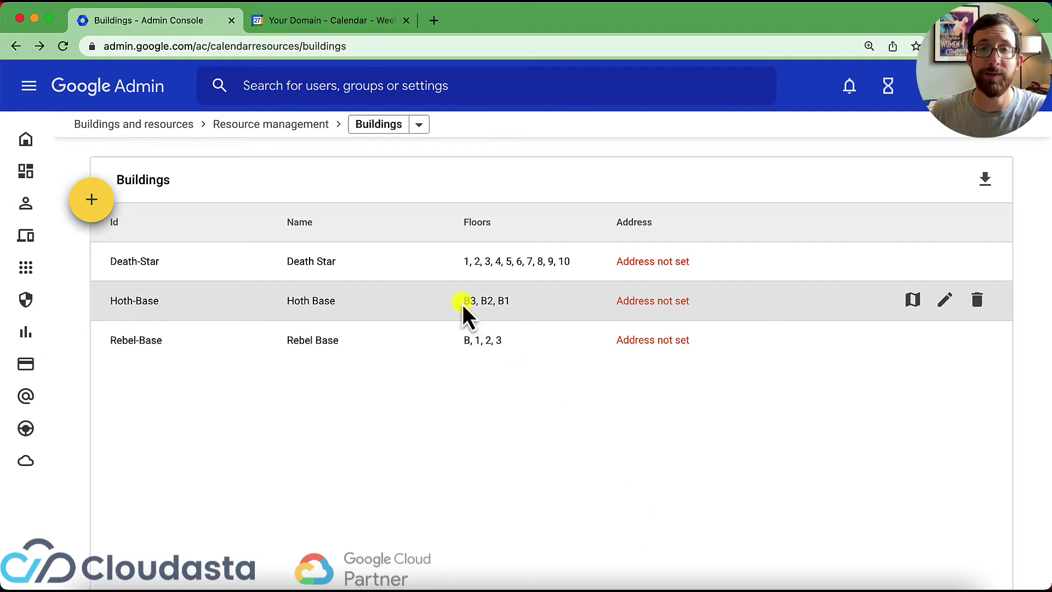
drag(461, 301, 505, 302)
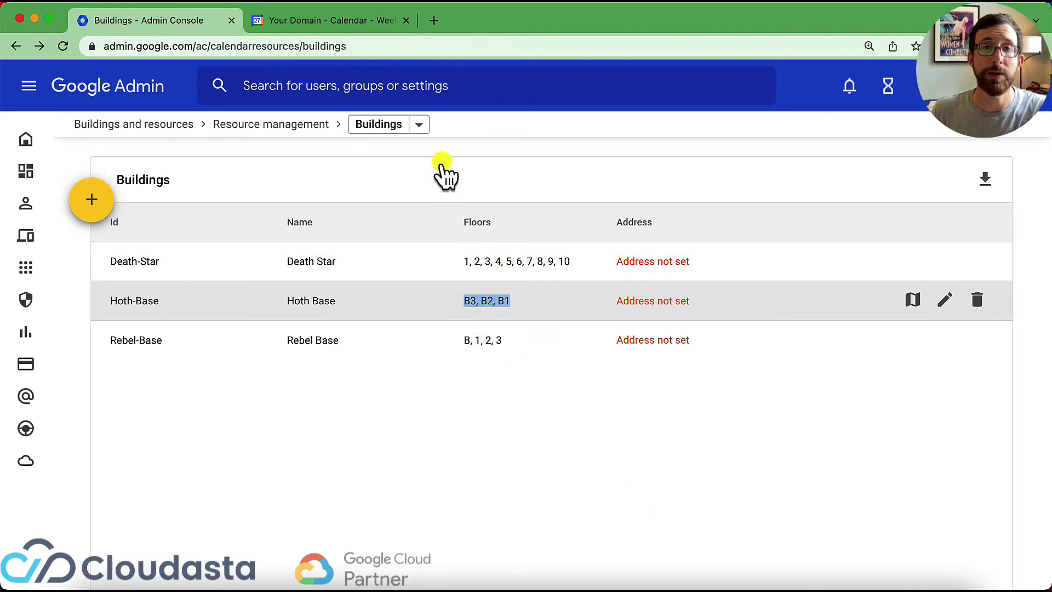
click(425, 131)
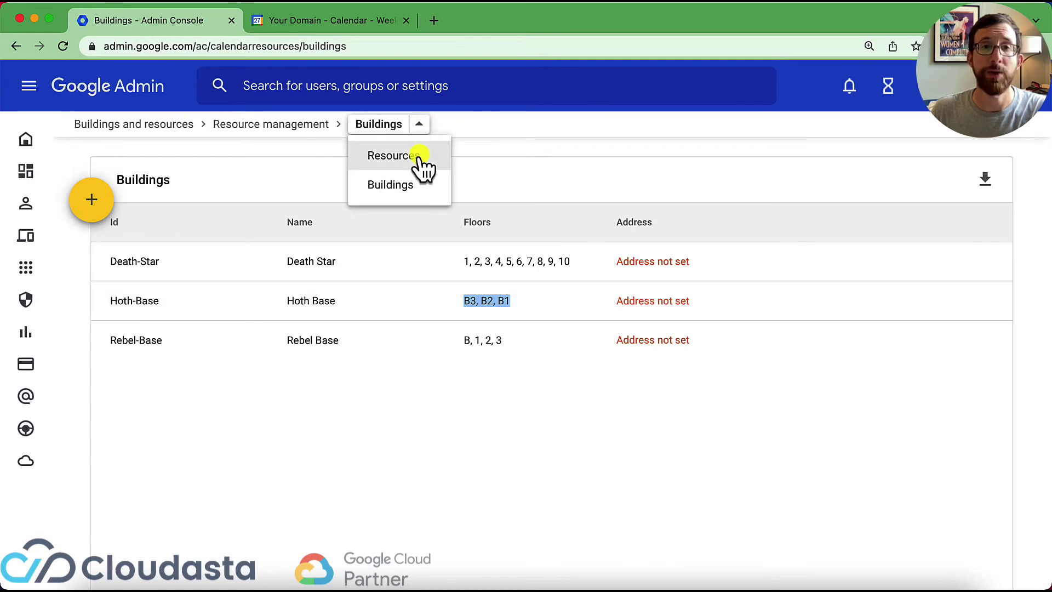
click(421, 158)
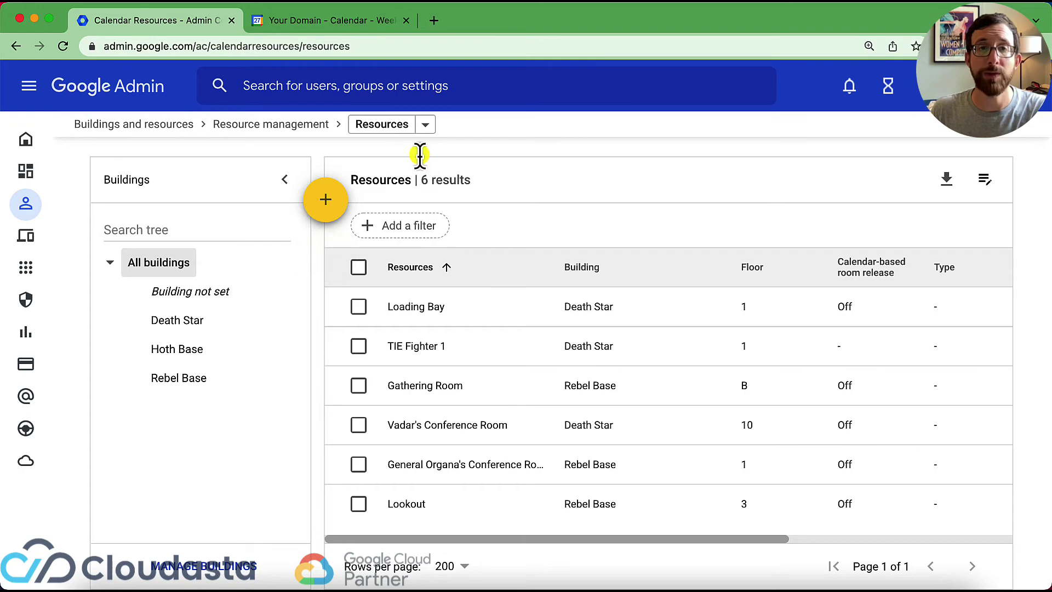
Start a new resource in Hoth Base named Main Meeting Room
click(322, 204)
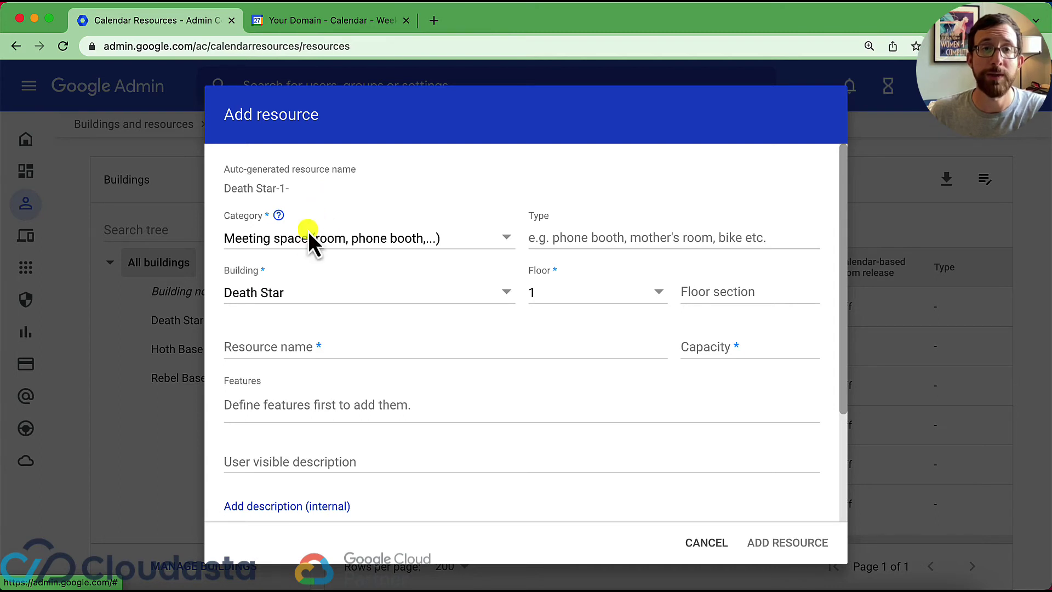
click(276, 292)
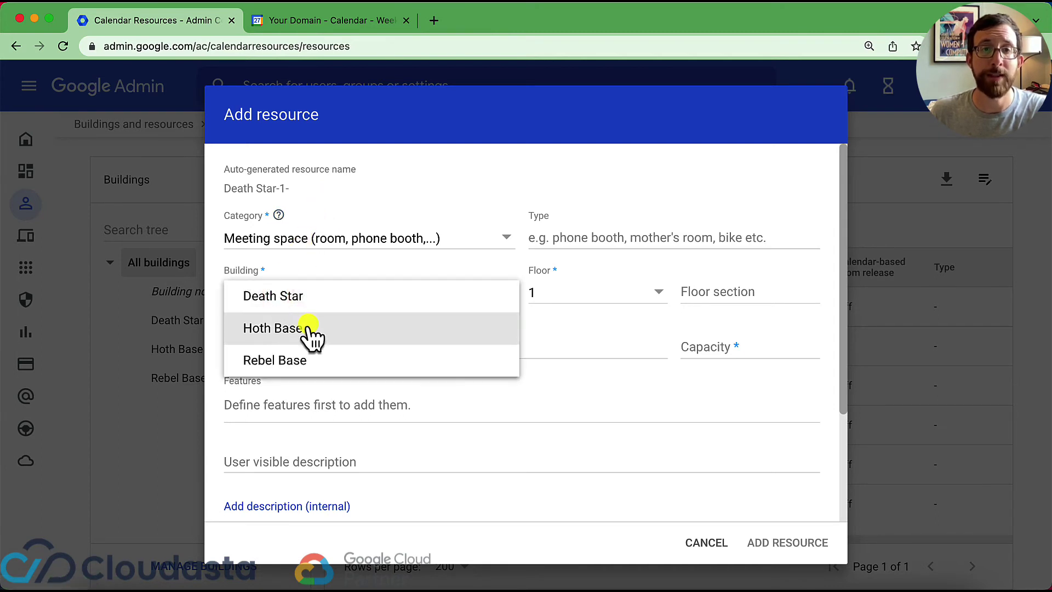
click(308, 324)
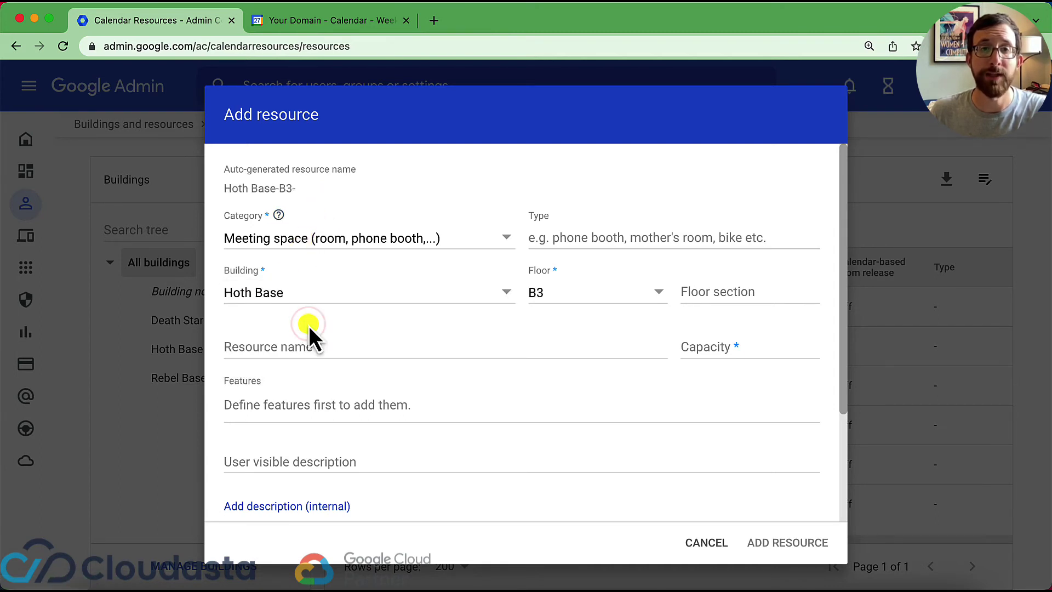
click(328, 348)
text(Main Meeting Room)
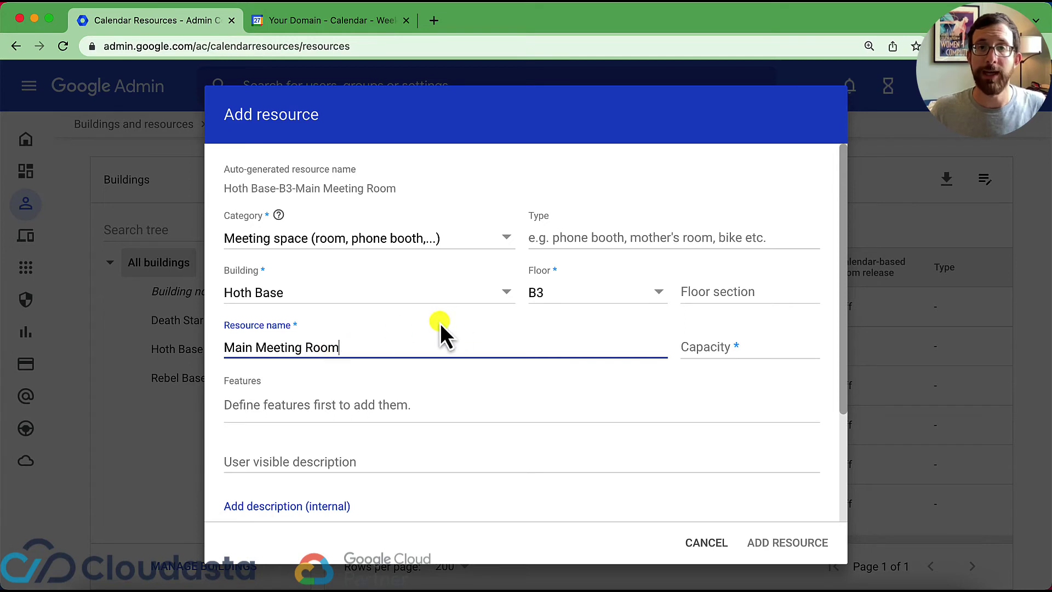
Put the resource on floor B1 with the Meeting space category
click(565, 292)
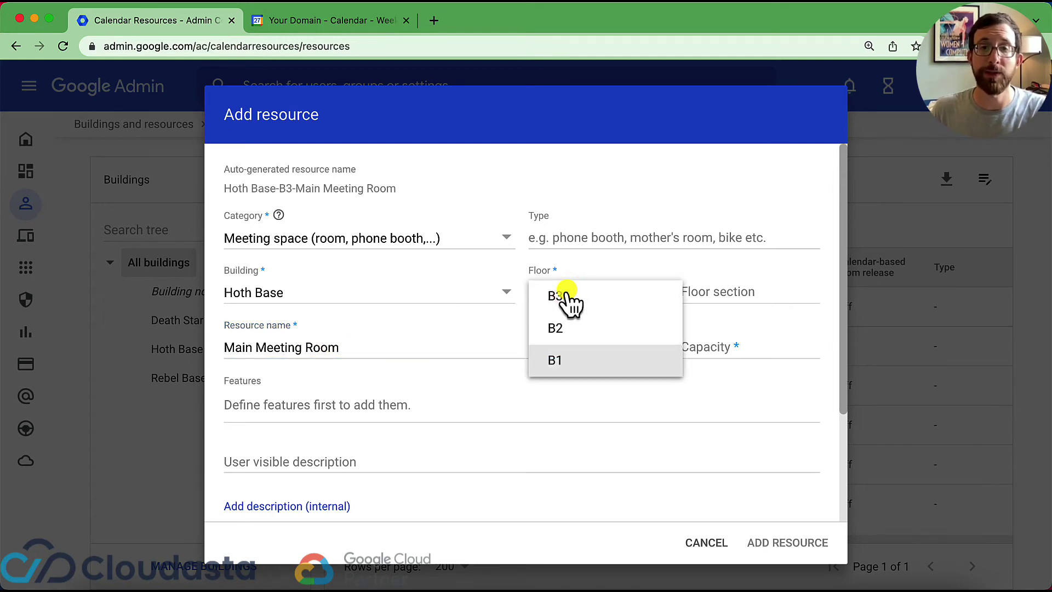
click(576, 364)
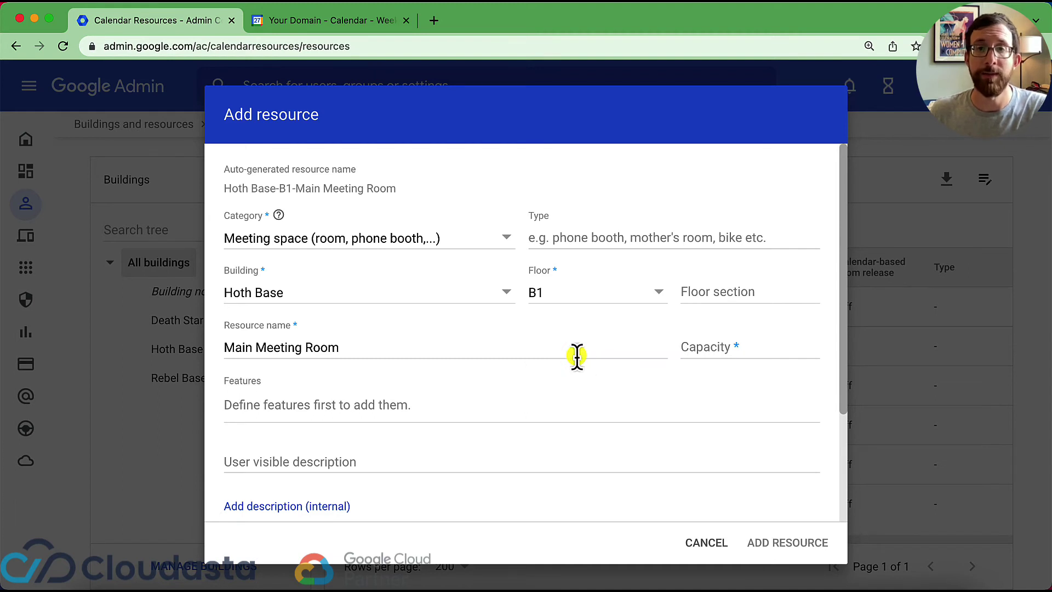
click(644, 241)
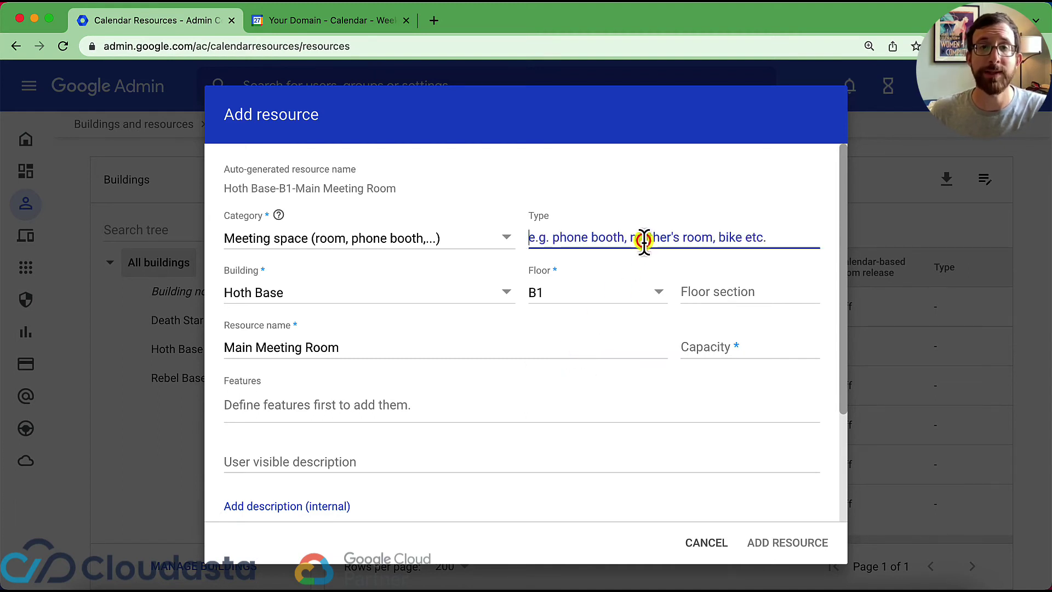
click(295, 249)
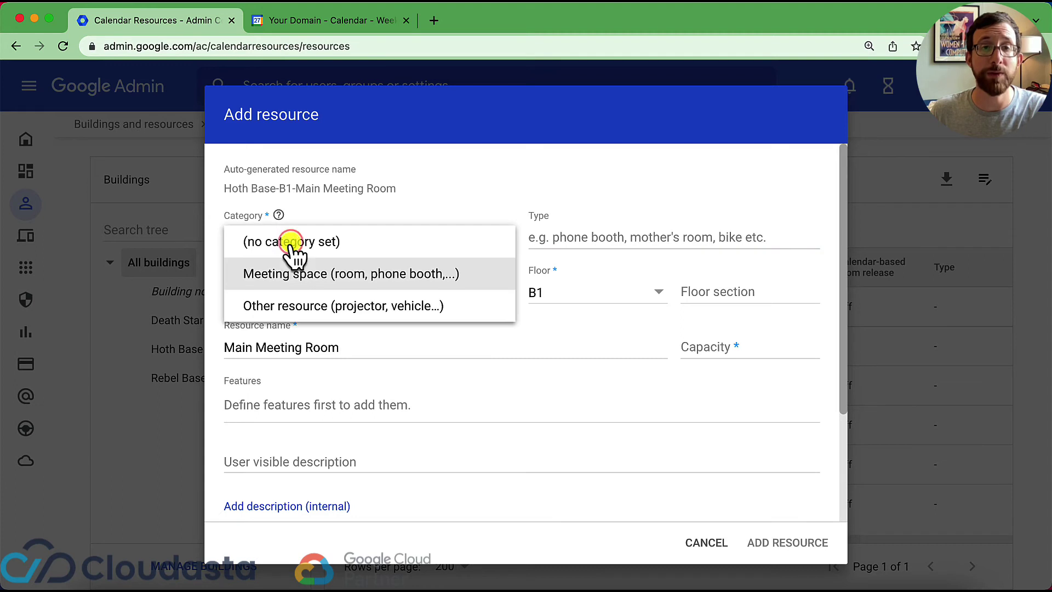
click(296, 278)
Set the room's capacity to 200
click(726, 347)
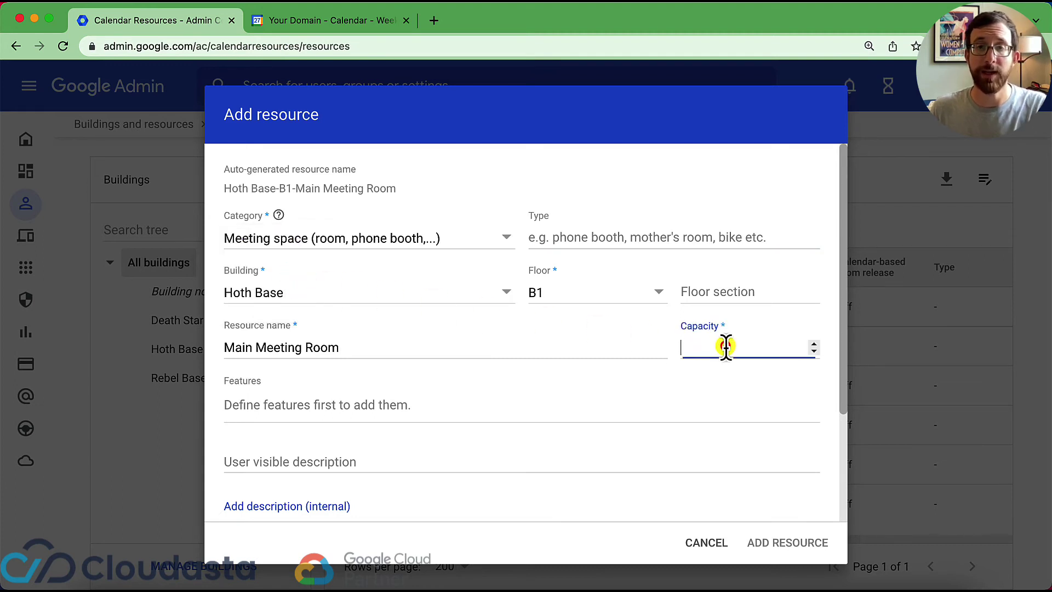
text(10)
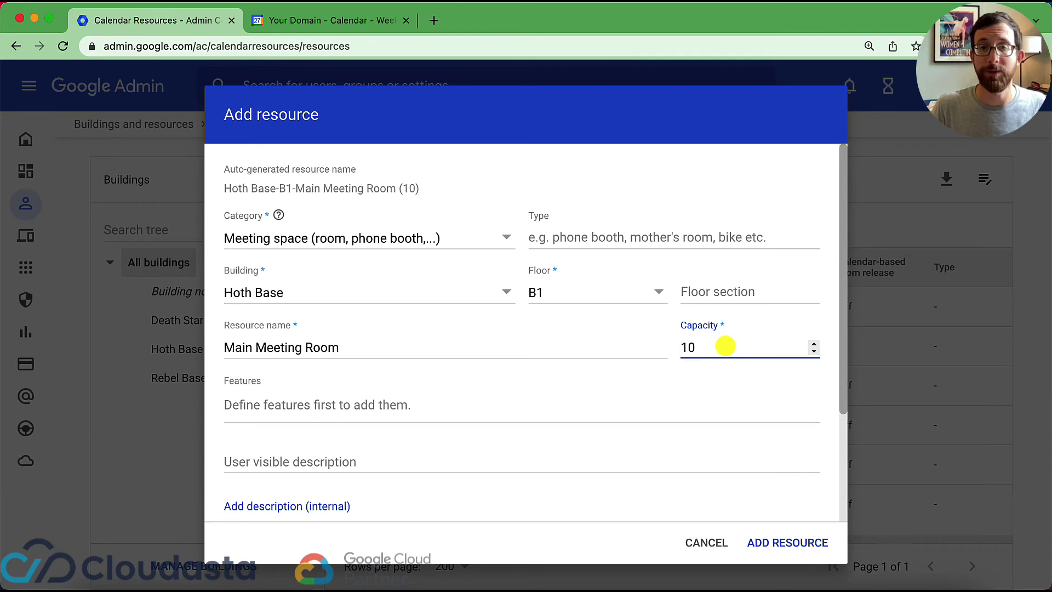
key(BackSpace)
key(BackSpace)
text(200)
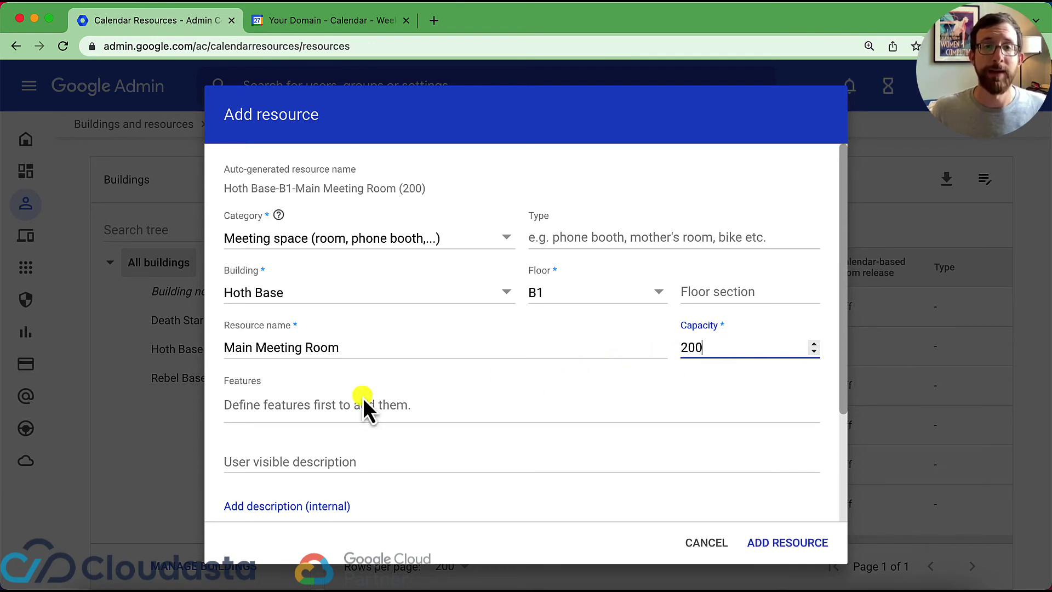
click(354, 400)
scroll(336, 408, down, 2)
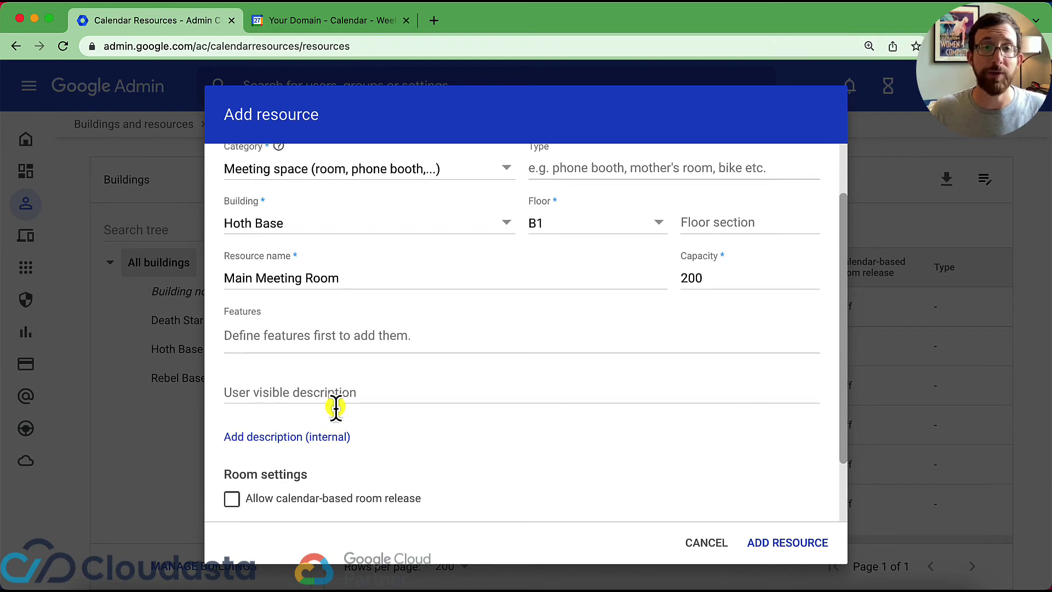
scroll(336, 408, down, 2)
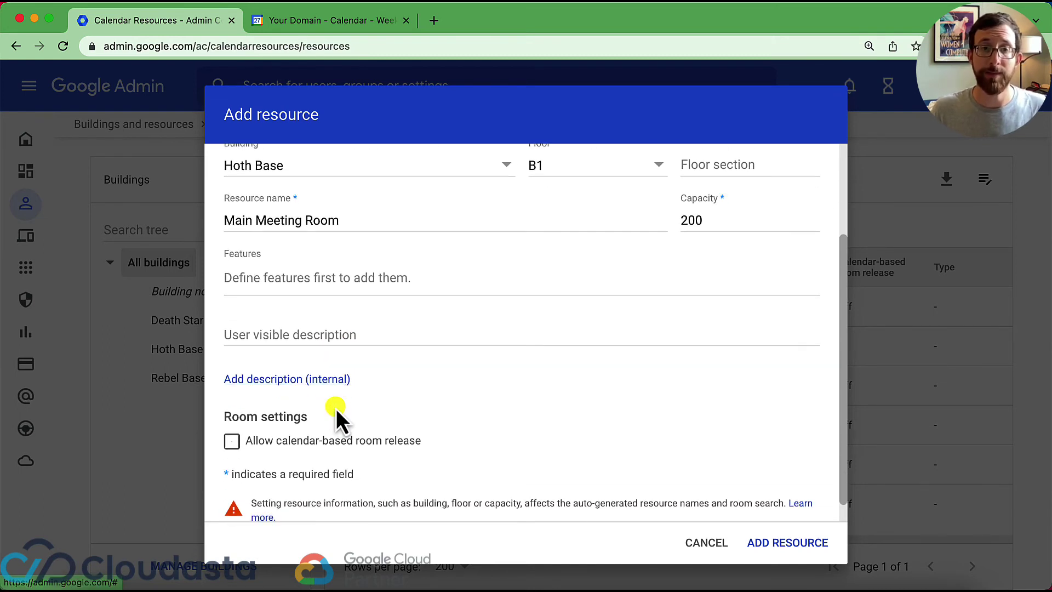
scroll(336, 409, down, 1)
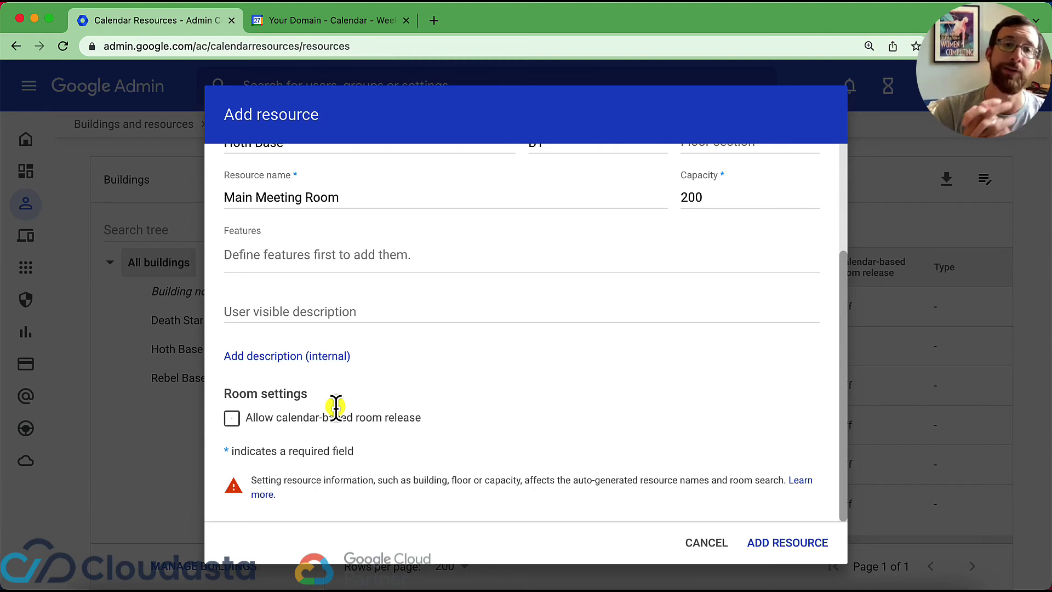
Add Main Meeting Room, filter resources to Hoth Base, and move to Google Calendar
click(795, 542)
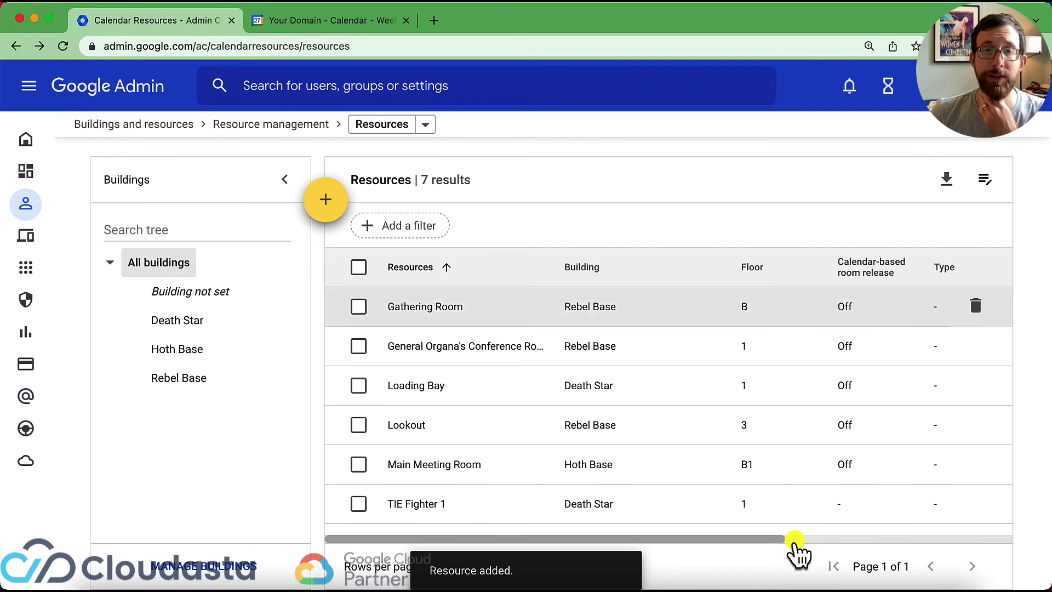
scroll(734, 534, down, 1)
scroll(712, 520, up, 1)
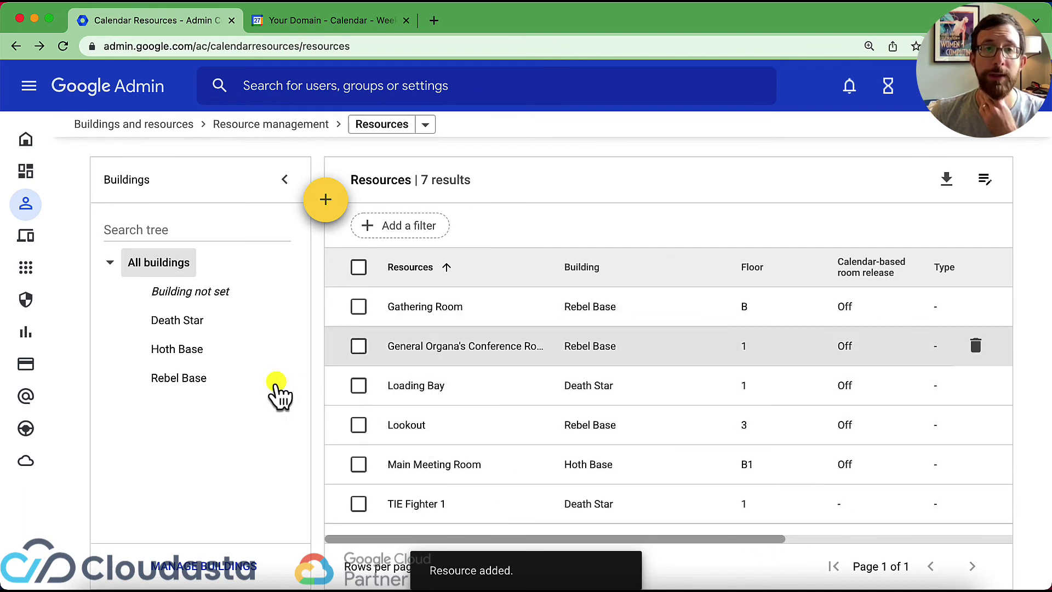
click(177, 349)
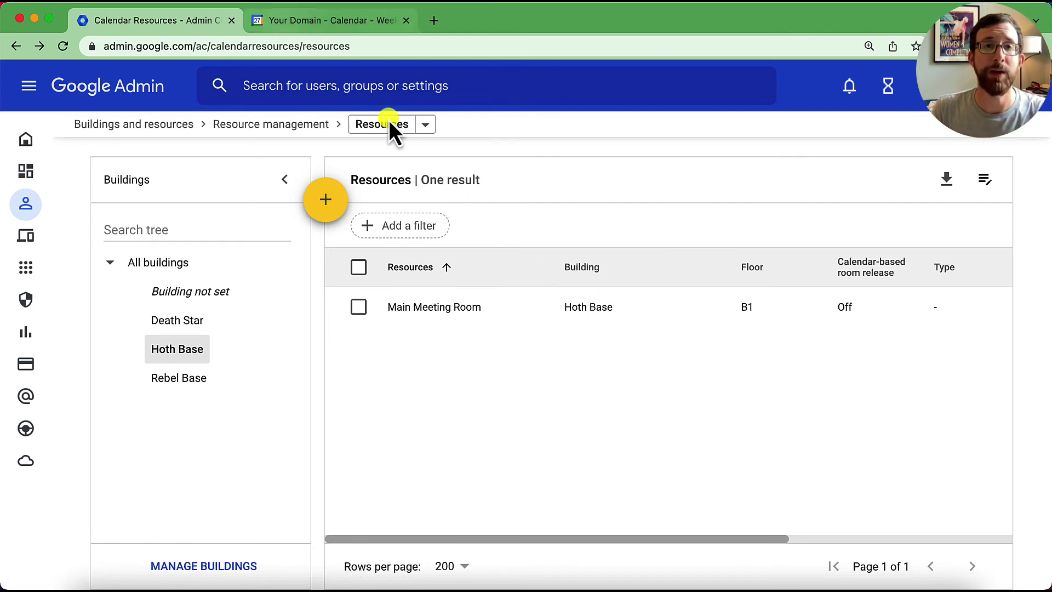
click(281, 24)
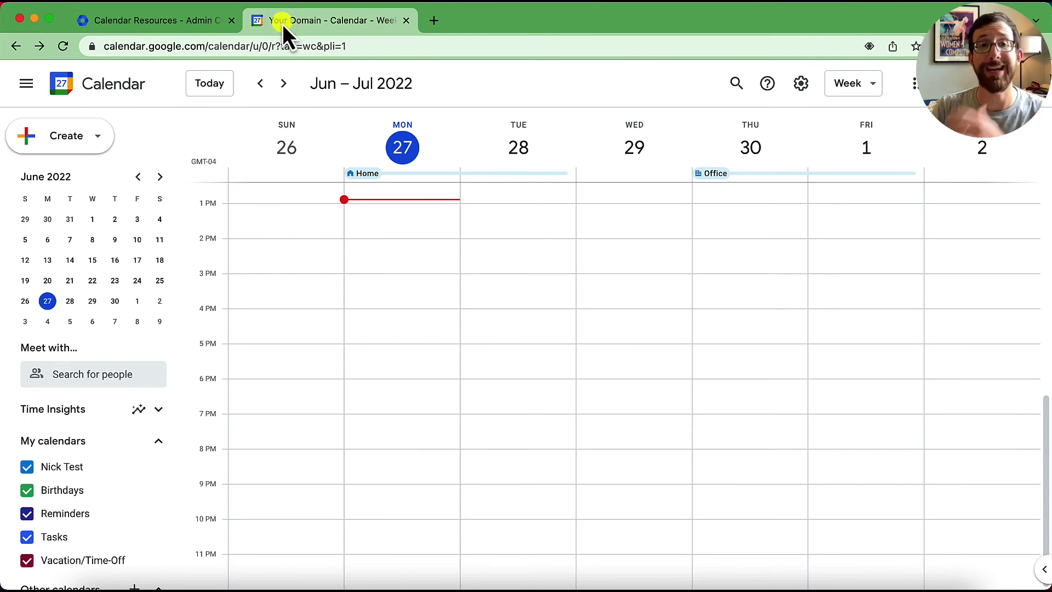
Reload Calendar, dismiss the announcement, and draft a Tuesday June 28 11am event titled Council Meeting
click(69, 49)
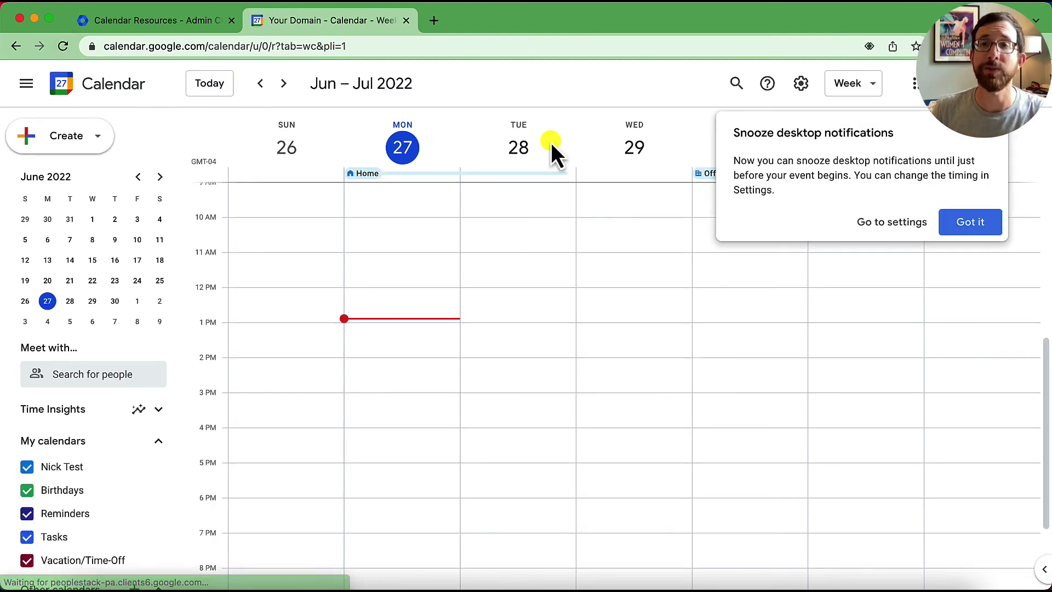
click(970, 222)
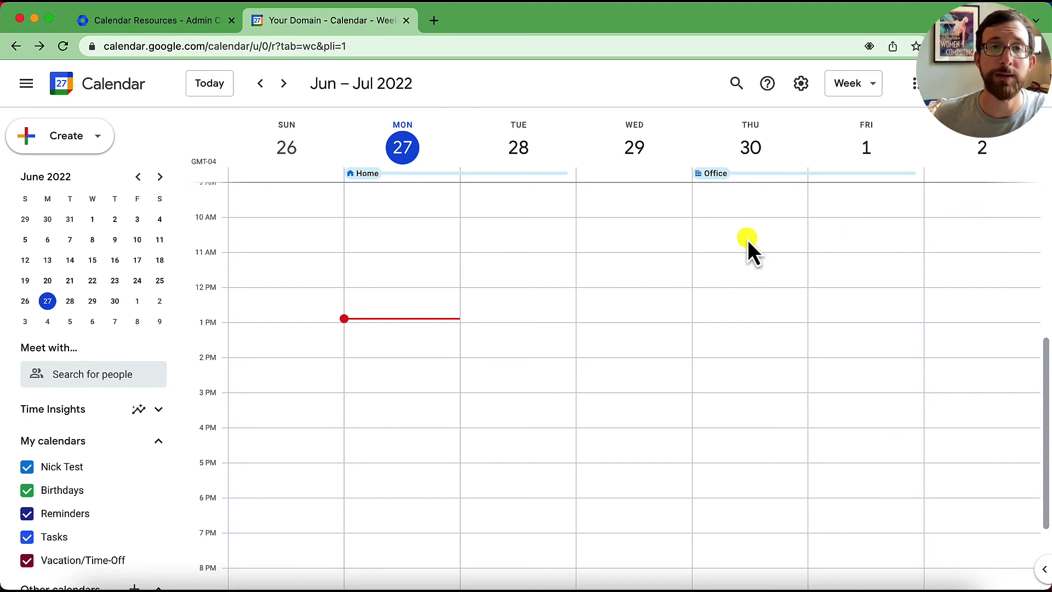
click(494, 259)
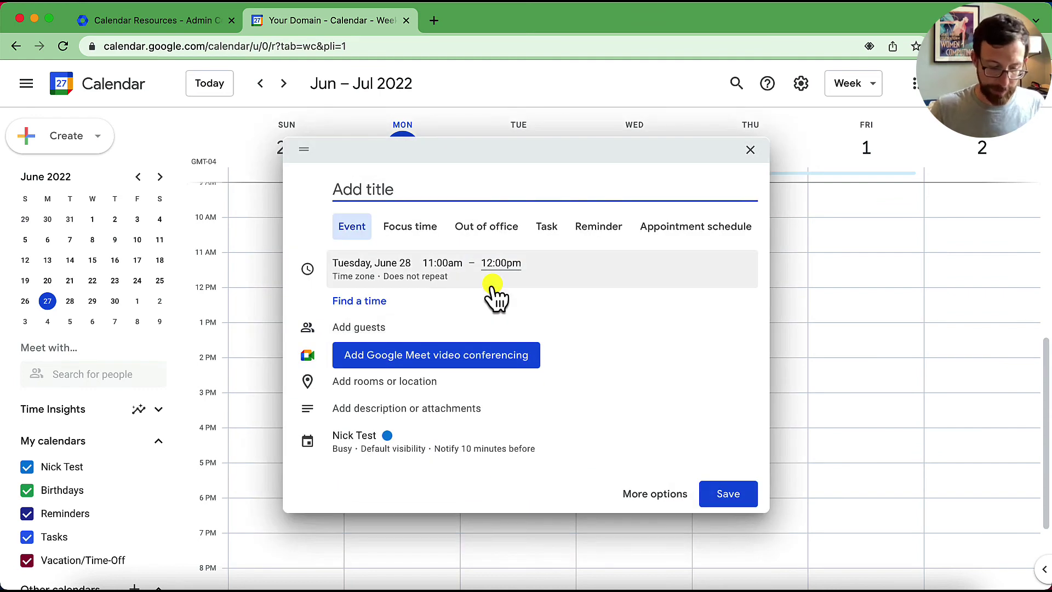
text(Counc)
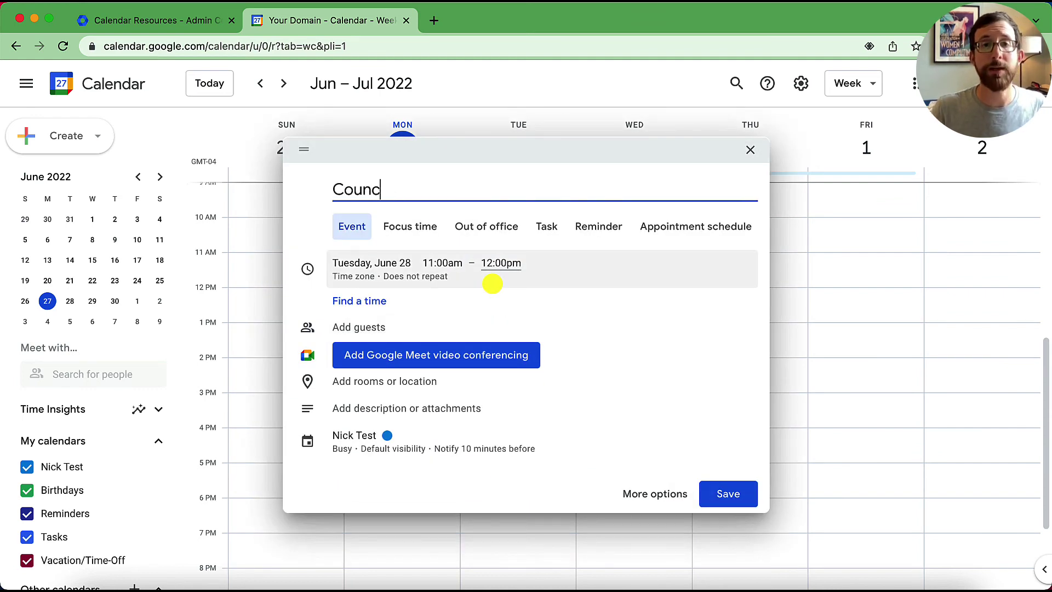
text(ei)
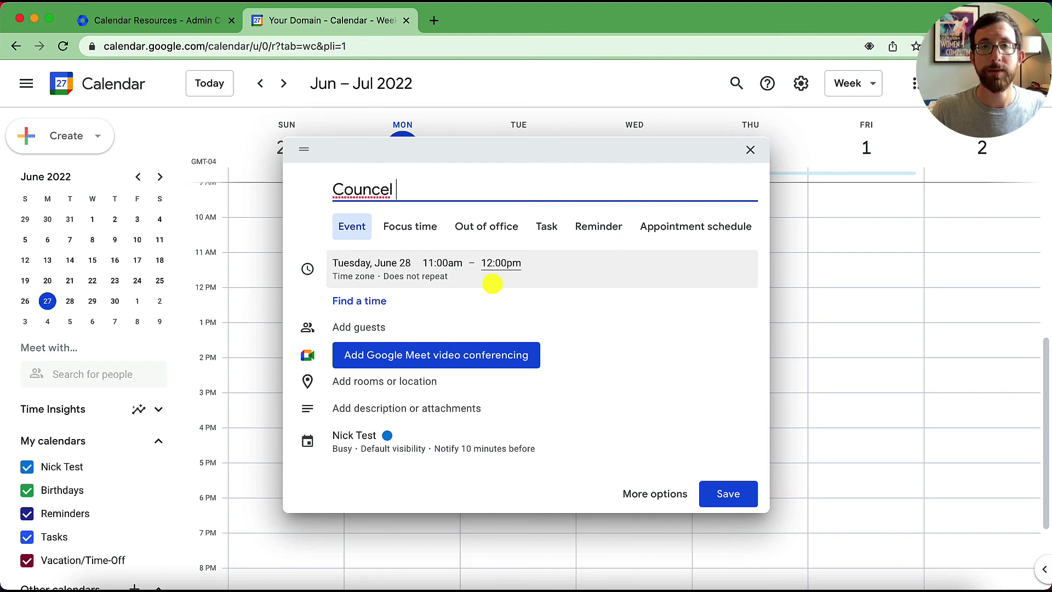
key(BackSpace)
key(BackSpace)
text(il Meeting)
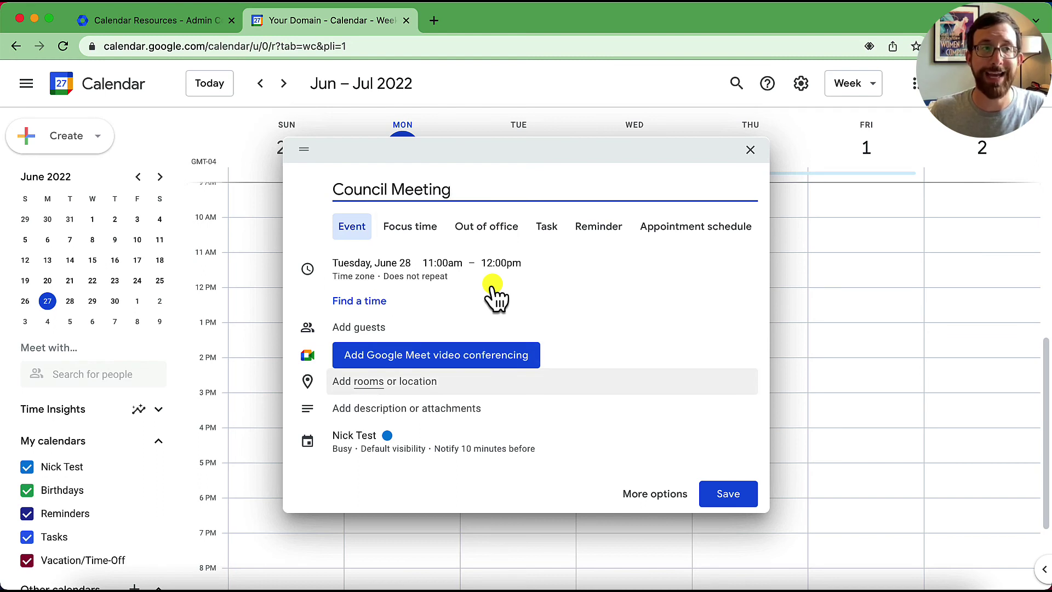
Book Rebel Base's Gathering Room for the meeting after comparing it with Lookout
click(372, 382)
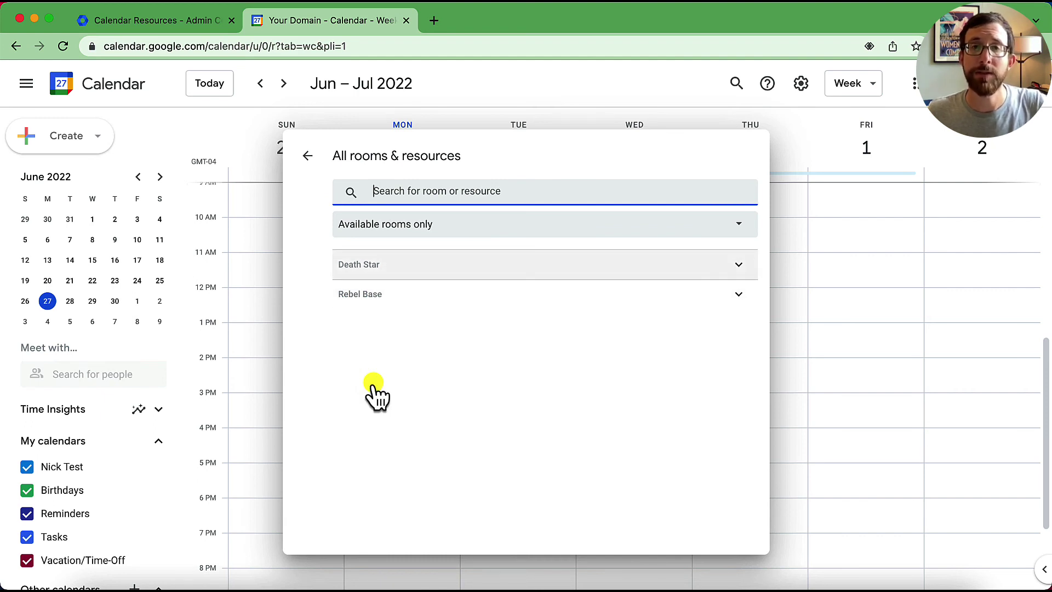
click(743, 297)
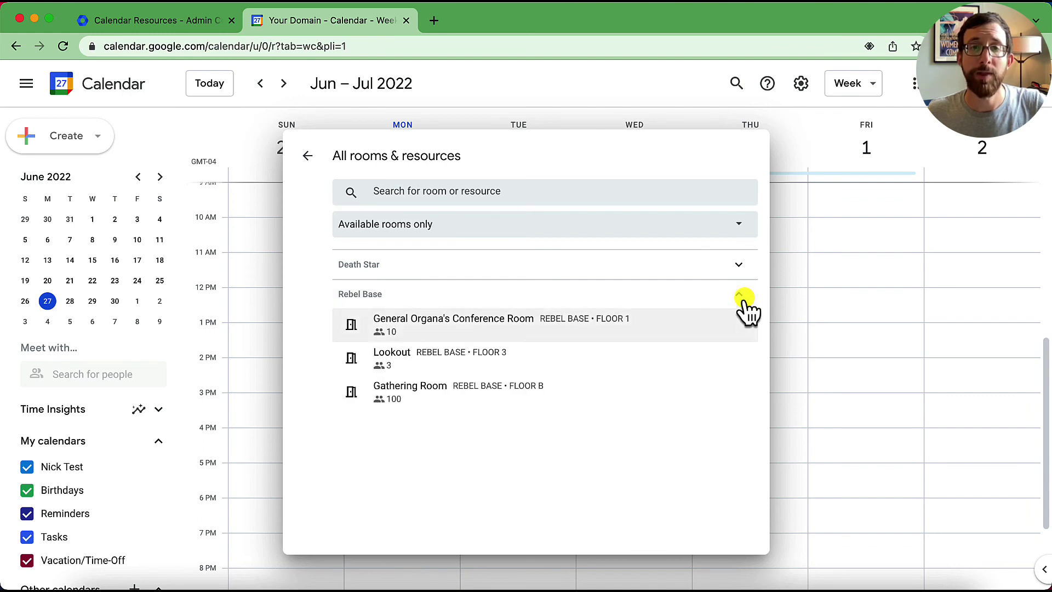
mouse_move(746, 307)
key(Tab)
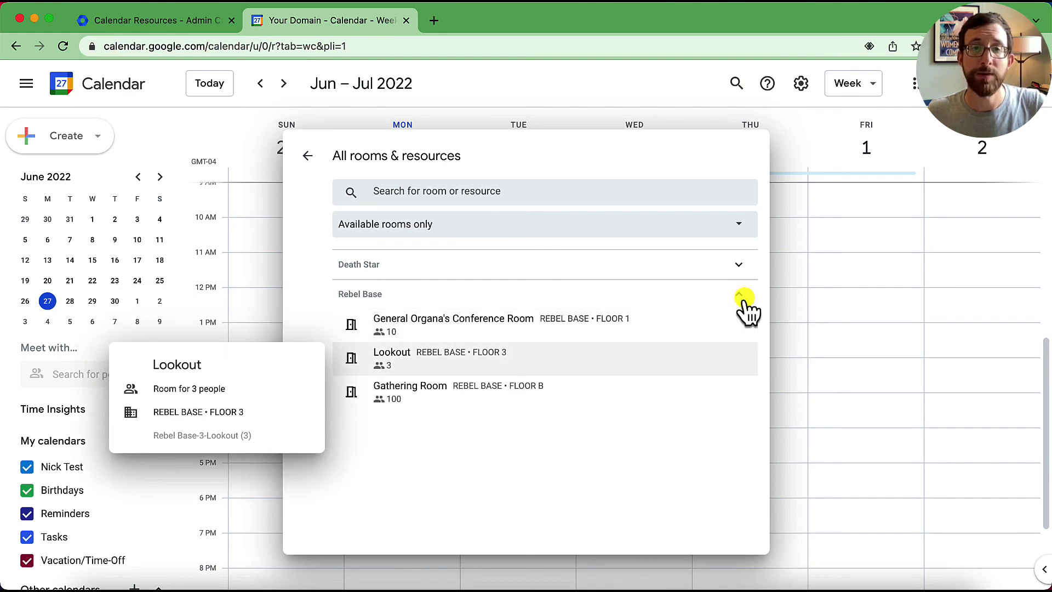
key(Down)
key(Up)
key(Down)
key(Up)
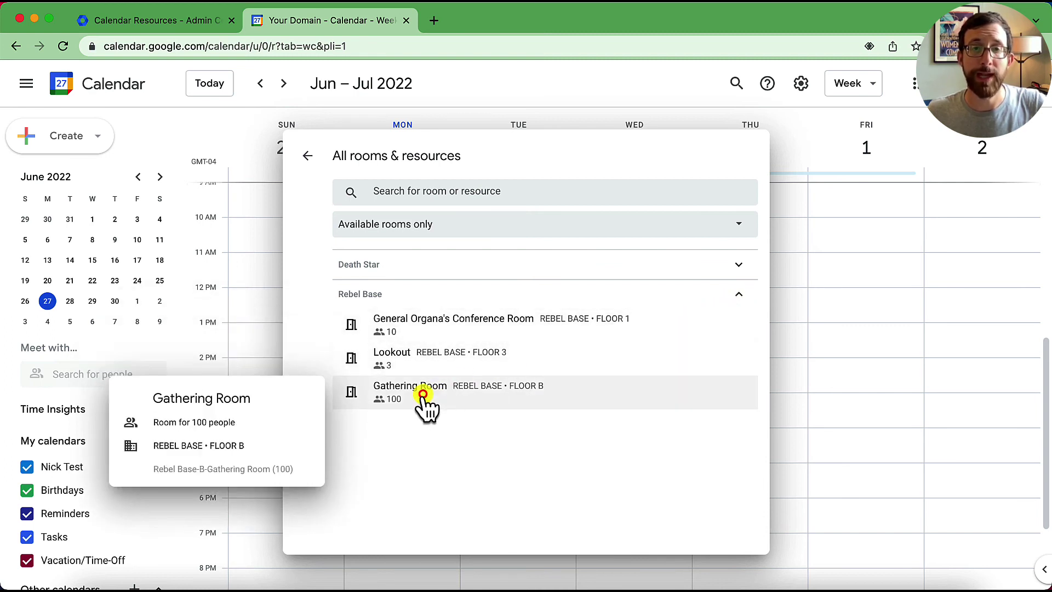
click(423, 396)
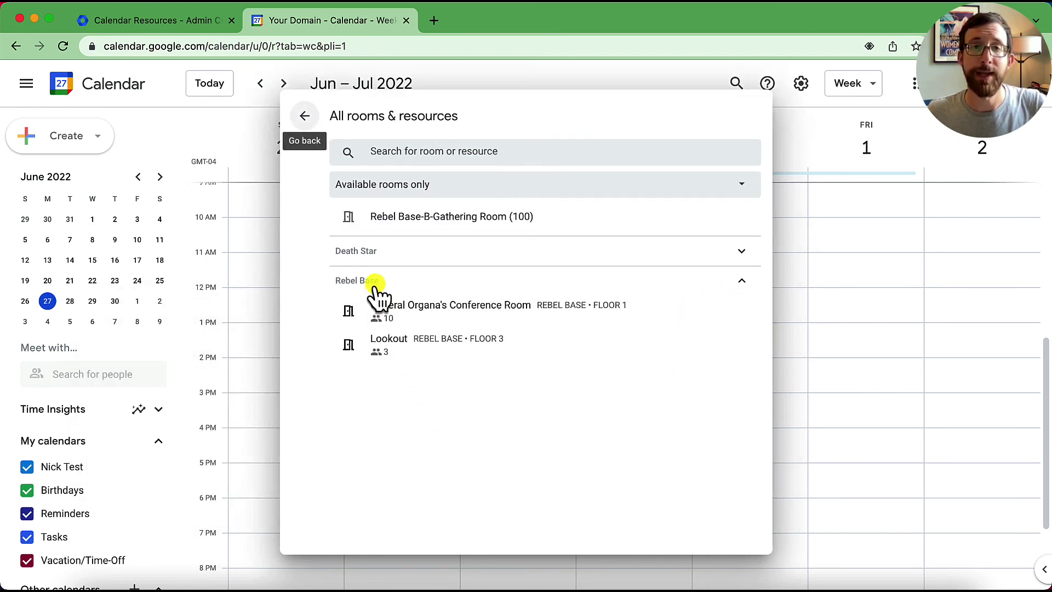
click(304, 117)
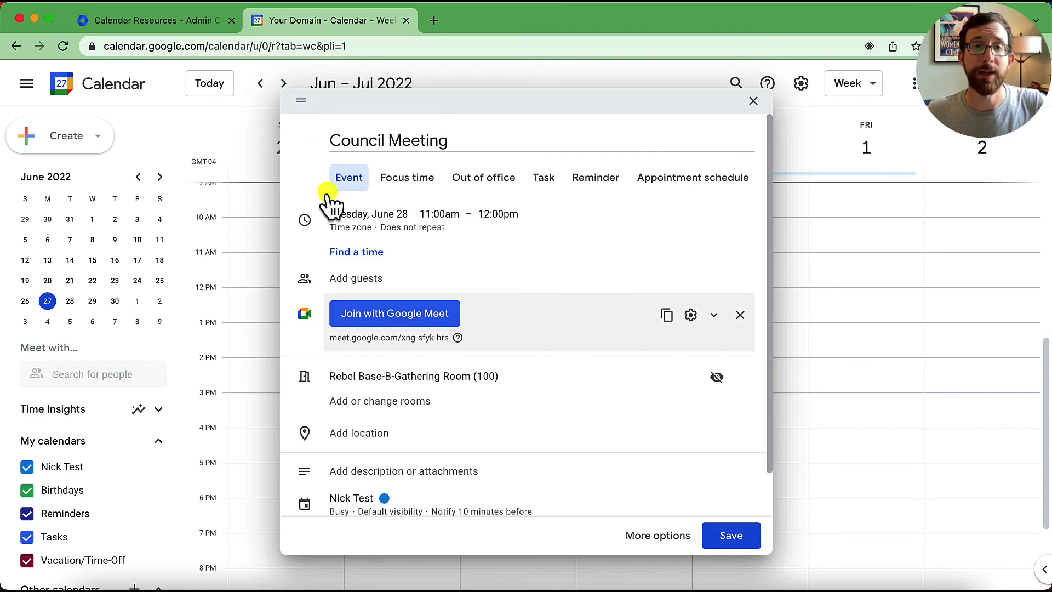
Check the guest list and save the Council Meeting event
click(356, 282)
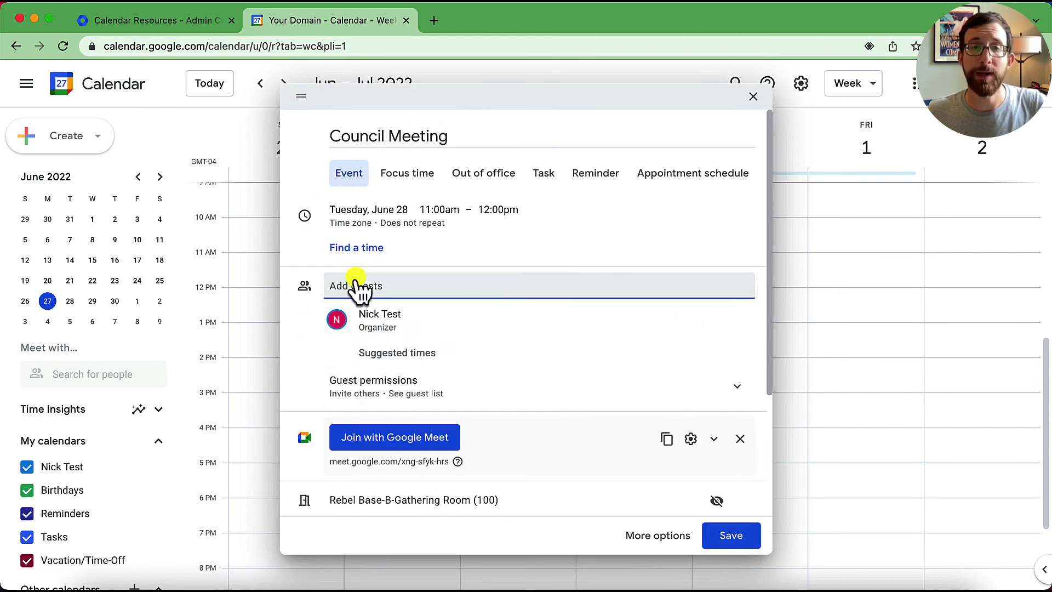
scroll(359, 291, down, 2)
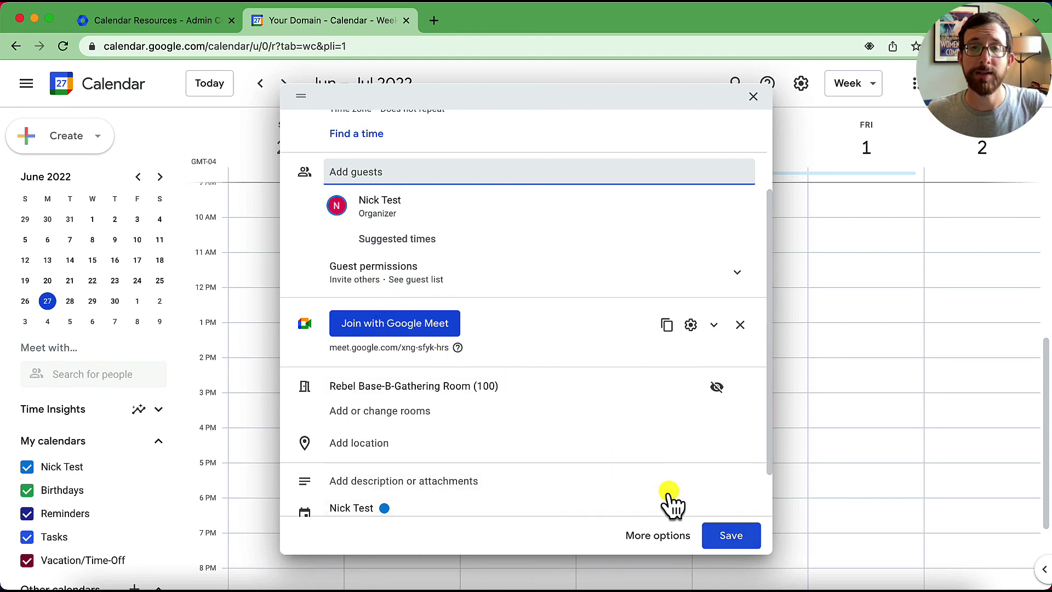
click(729, 535)
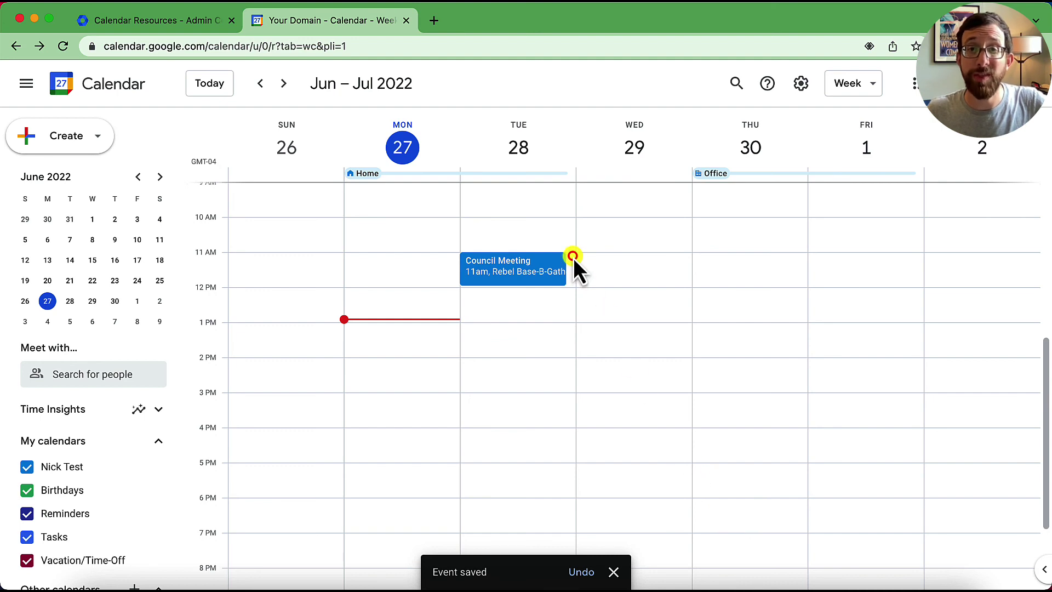
Draft 'Second secret meeting' for 11–11:30am June 28 and browse Rebel Base's available rooms
drag(573, 259, 570, 265)
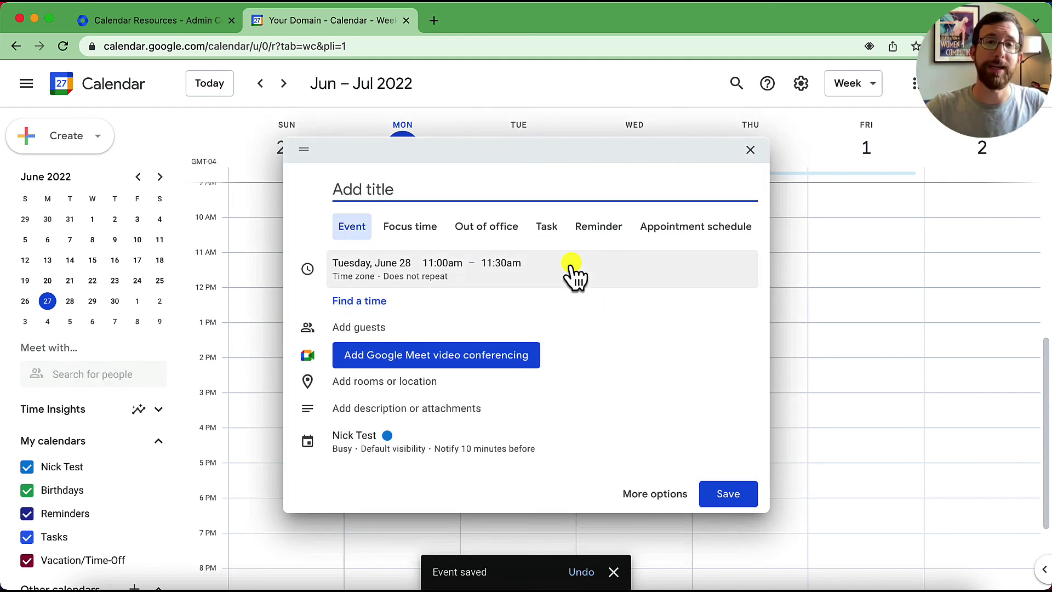
text(S)
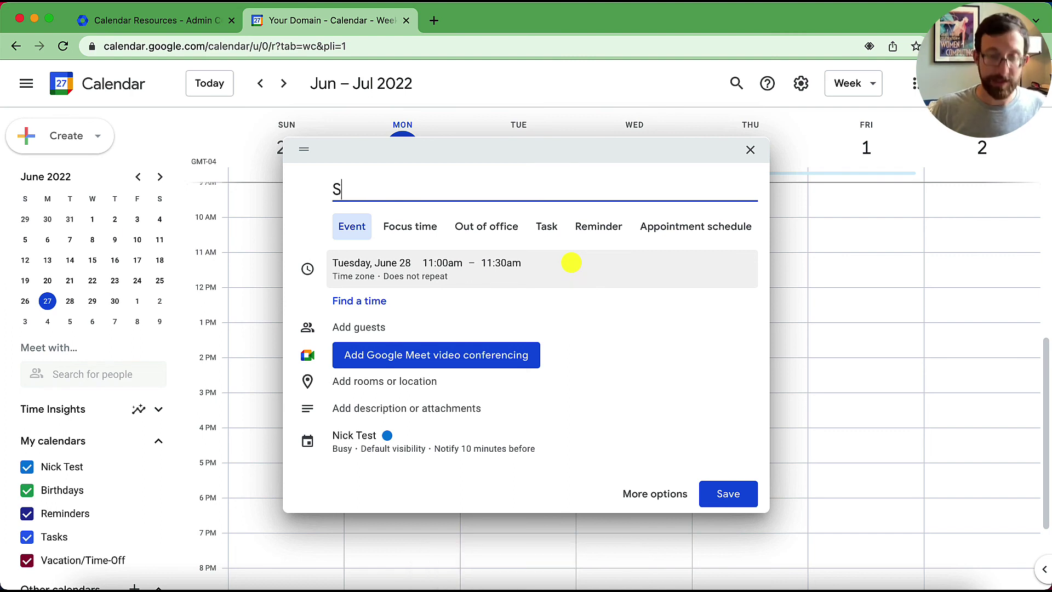
text(econd secret meeting)
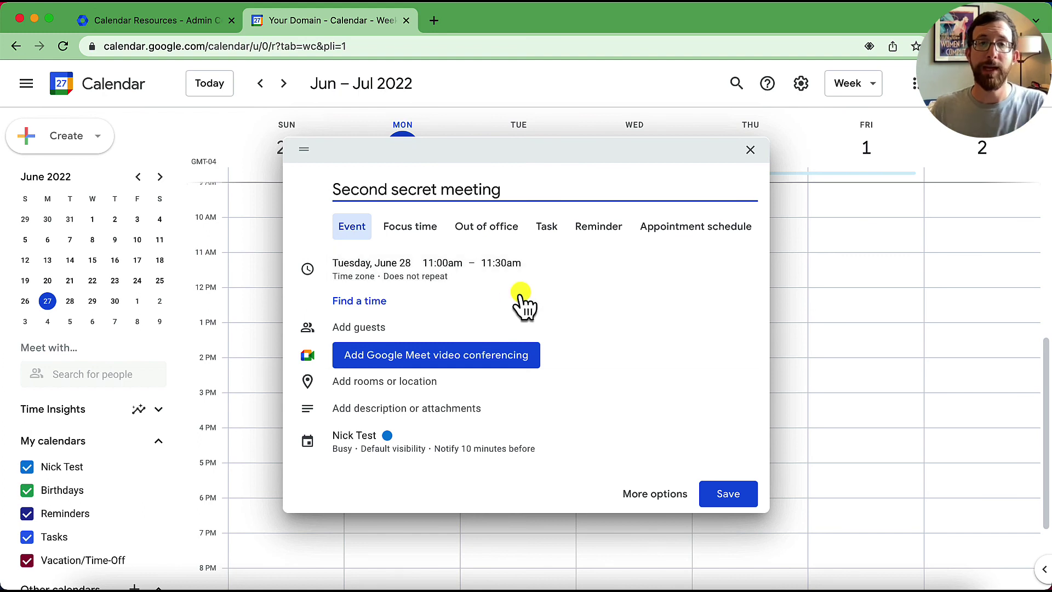
click(371, 380)
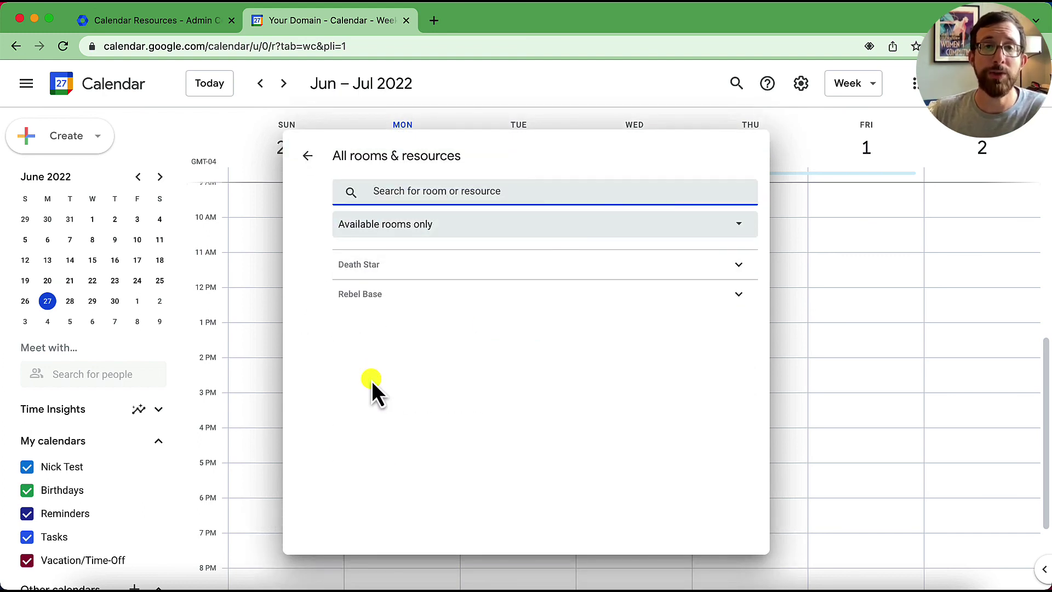
click(419, 231)
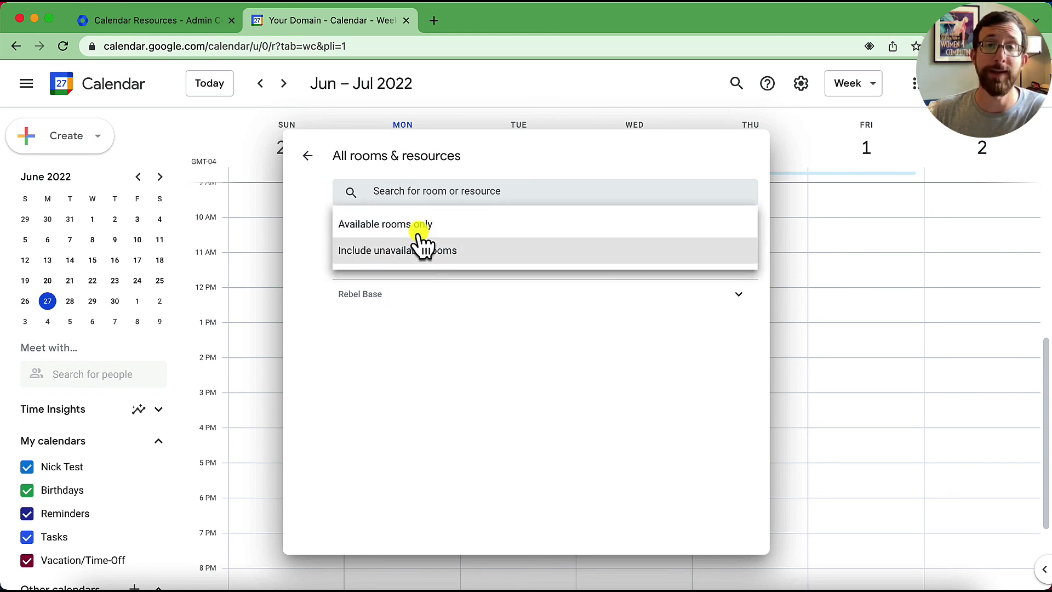
click(472, 225)
click(462, 297)
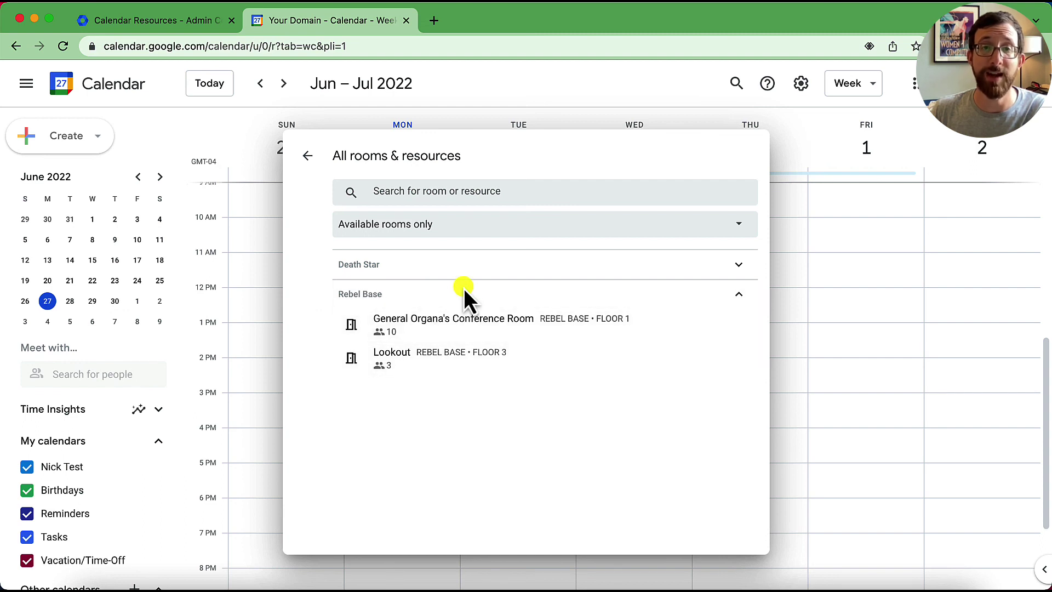
Include unavailable rooms and expand Rebel Base to reveal the Gathering Room as unavailable
click(481, 231)
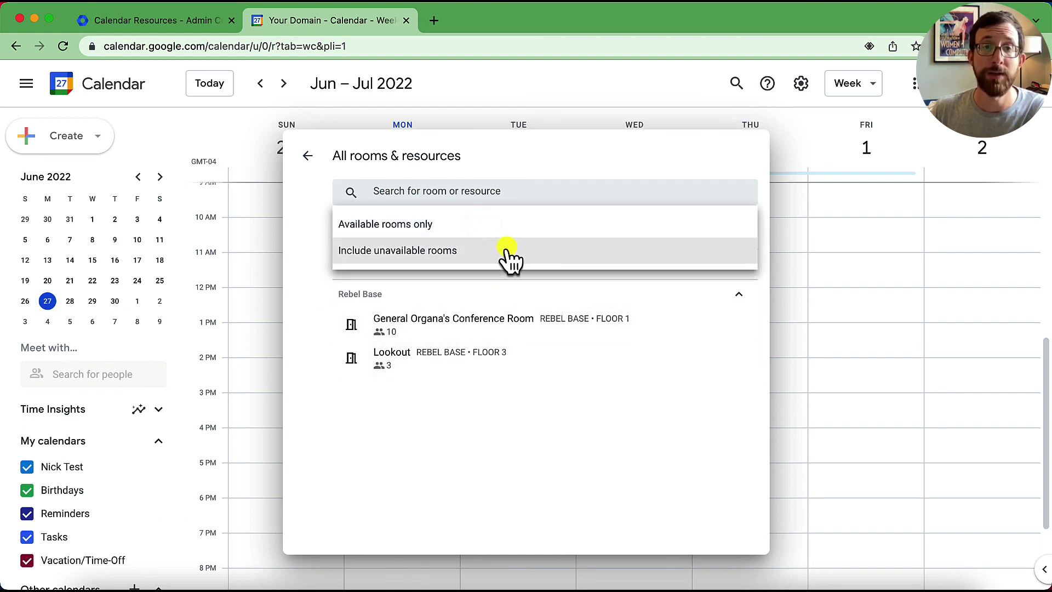
click(510, 250)
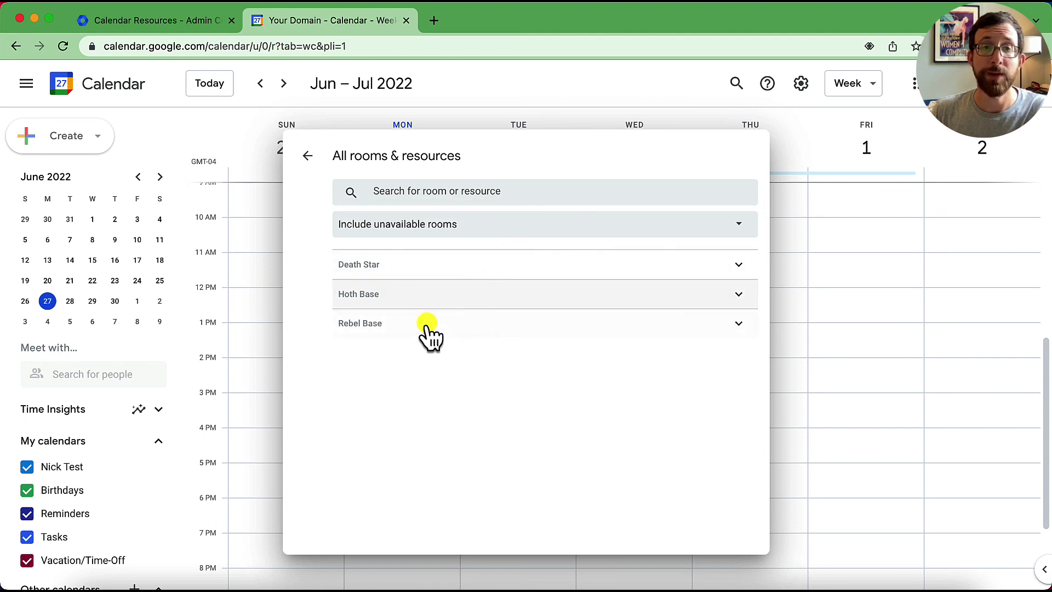
click(422, 327)
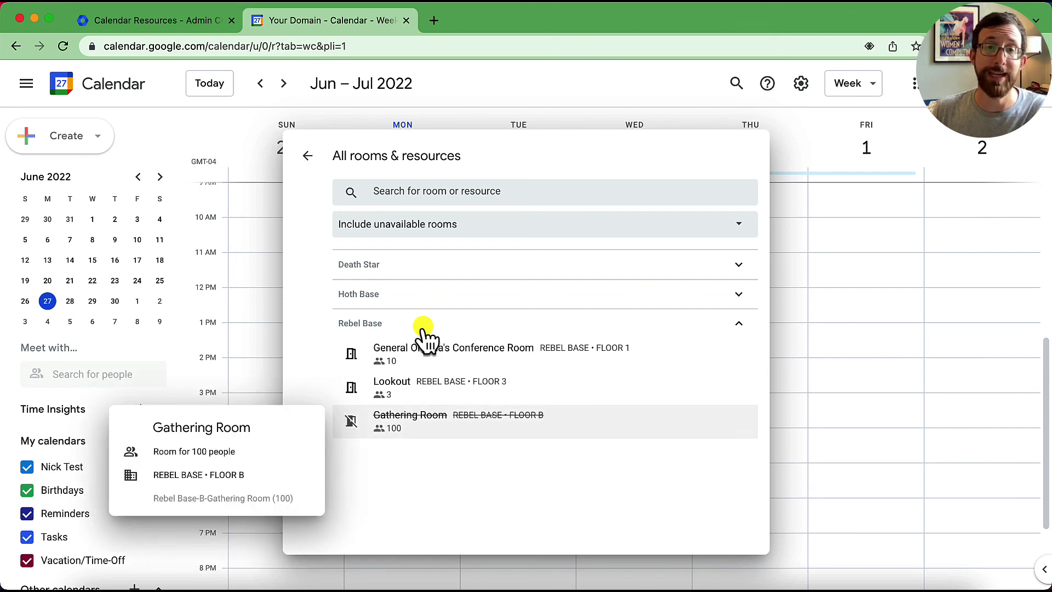
key(Up)
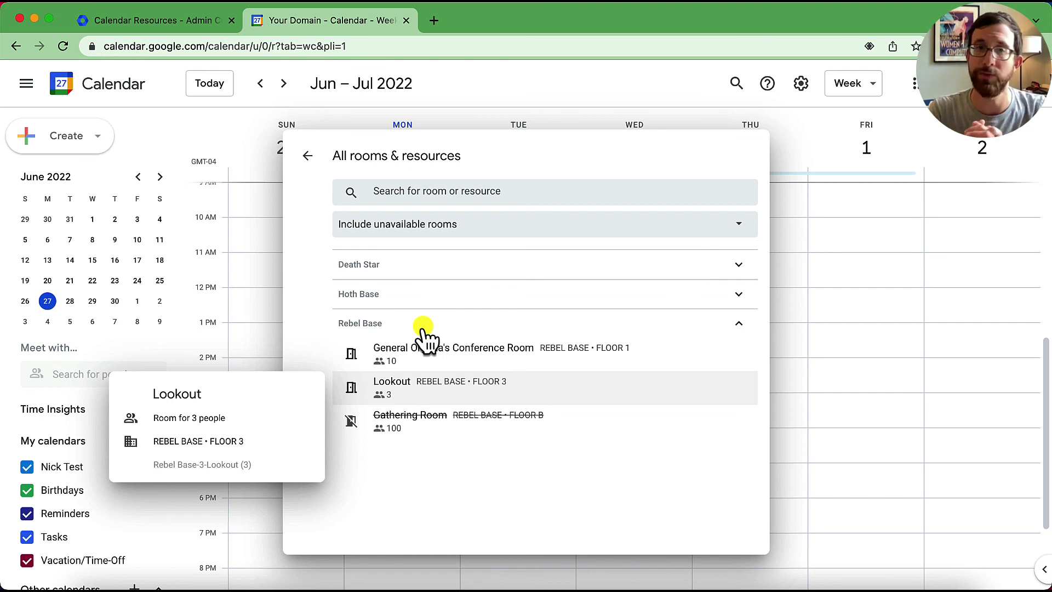
Leave the rooms panel and return to the Admin Resources page listing Main Meeting Room
click(308, 156)
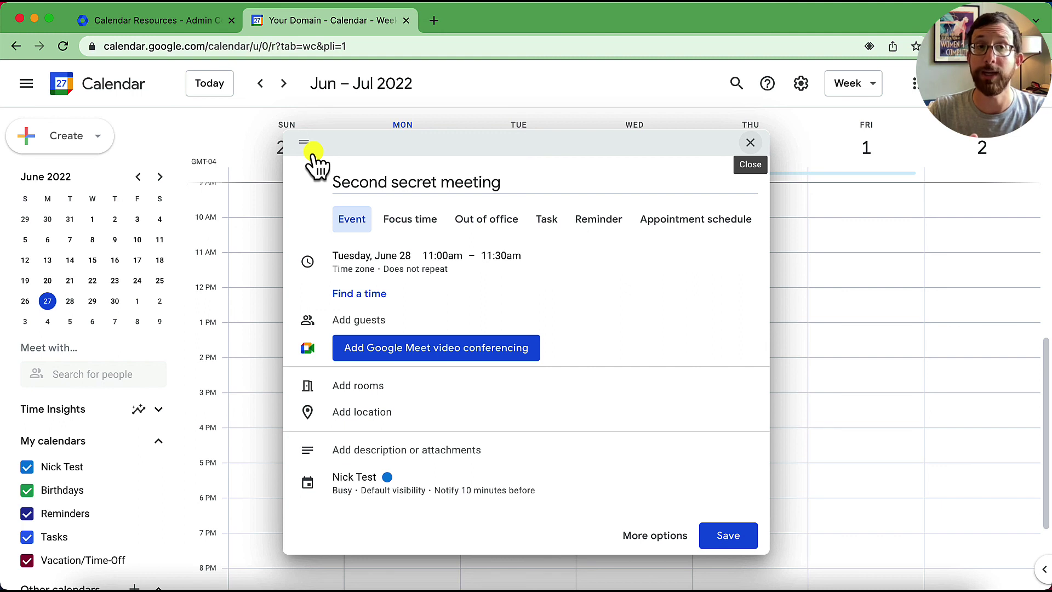
click(172, 19)
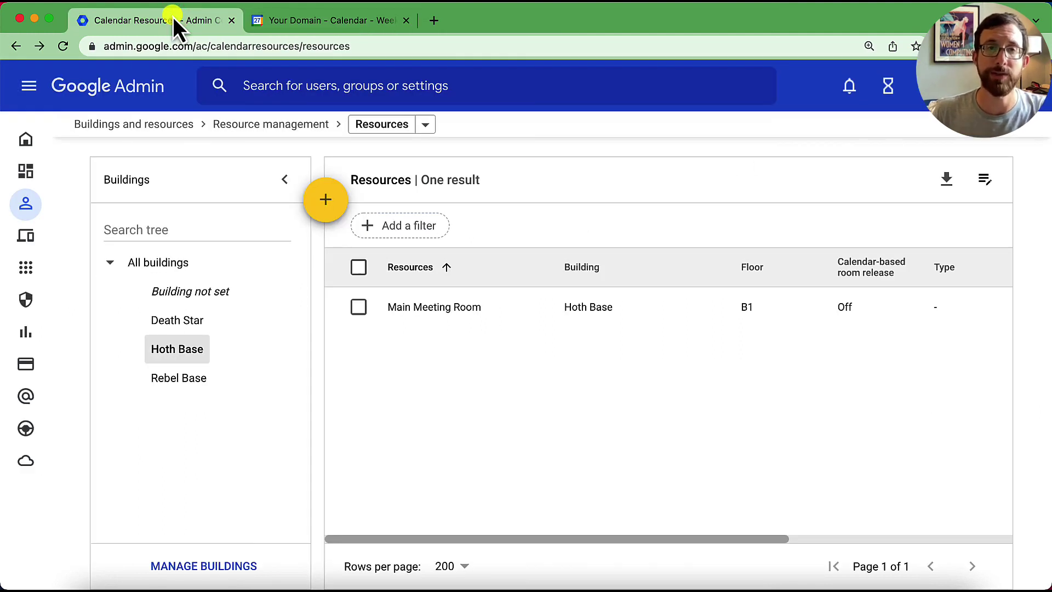